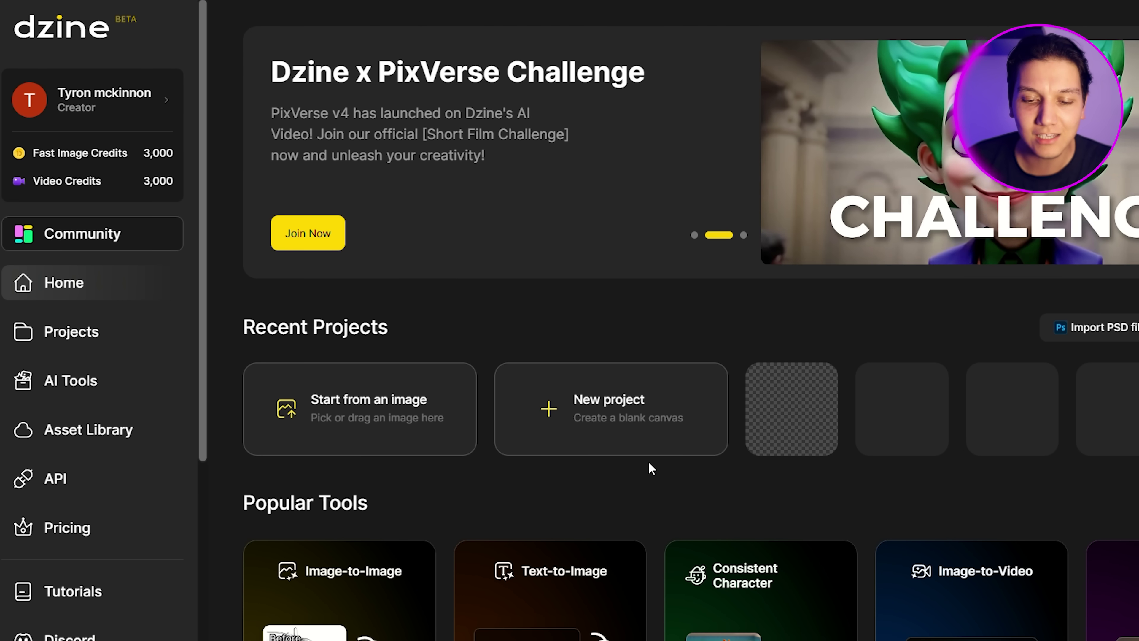
Create a blank project named "Consistent Character" with a 16:9 aspect ratio at 1536 × 864.
click(611, 424)
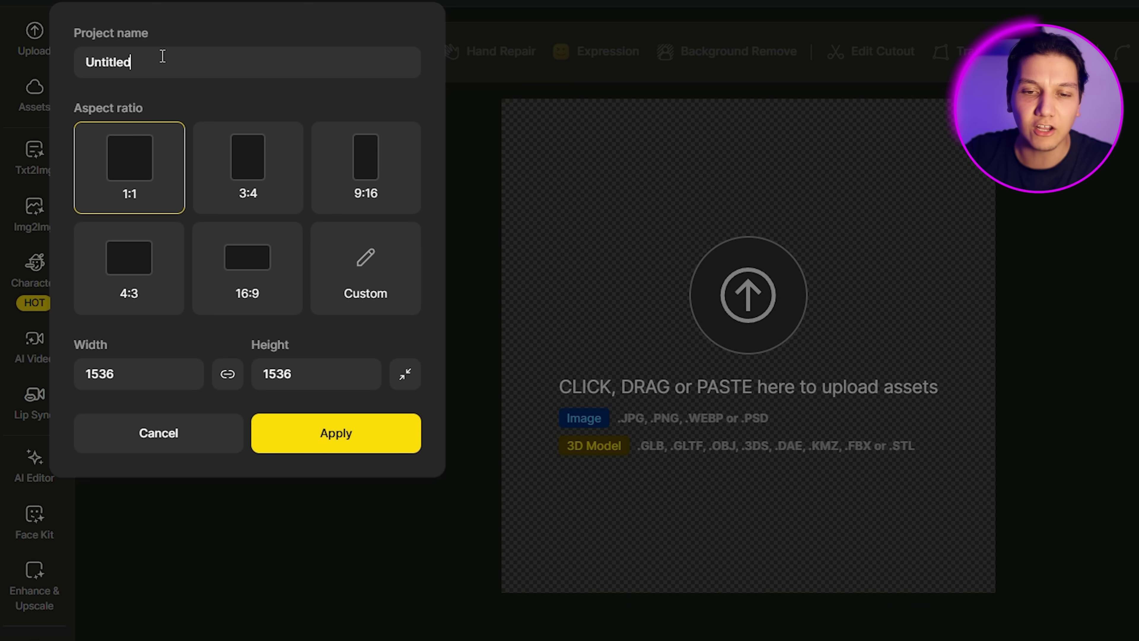
text(Cons)
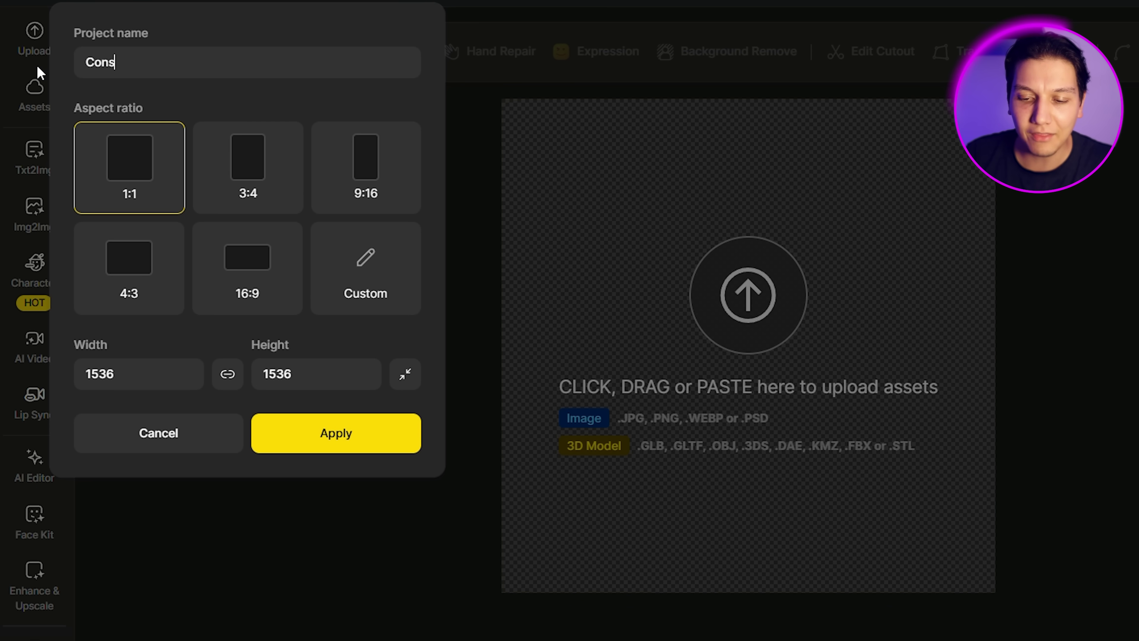
text(istent Characters)
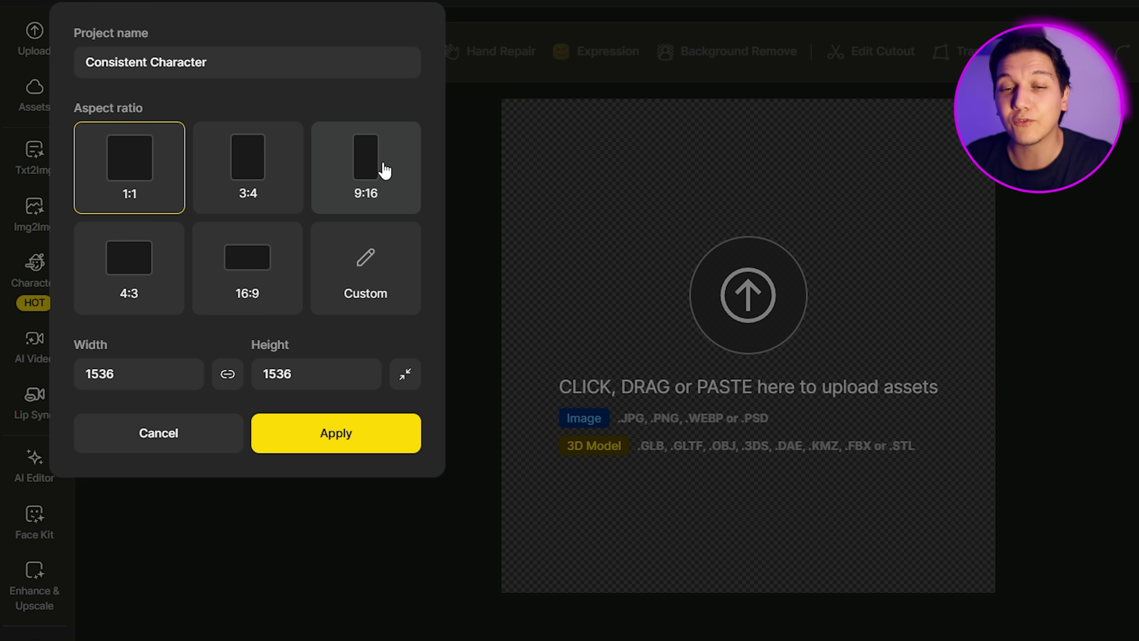
click(262, 266)
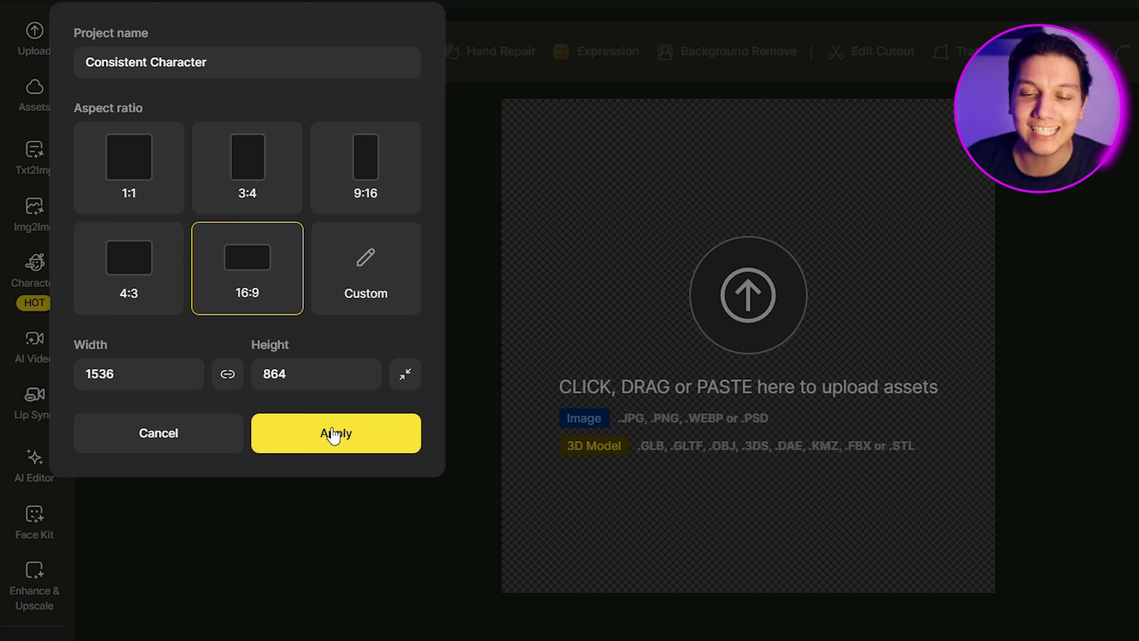
click(336, 446)
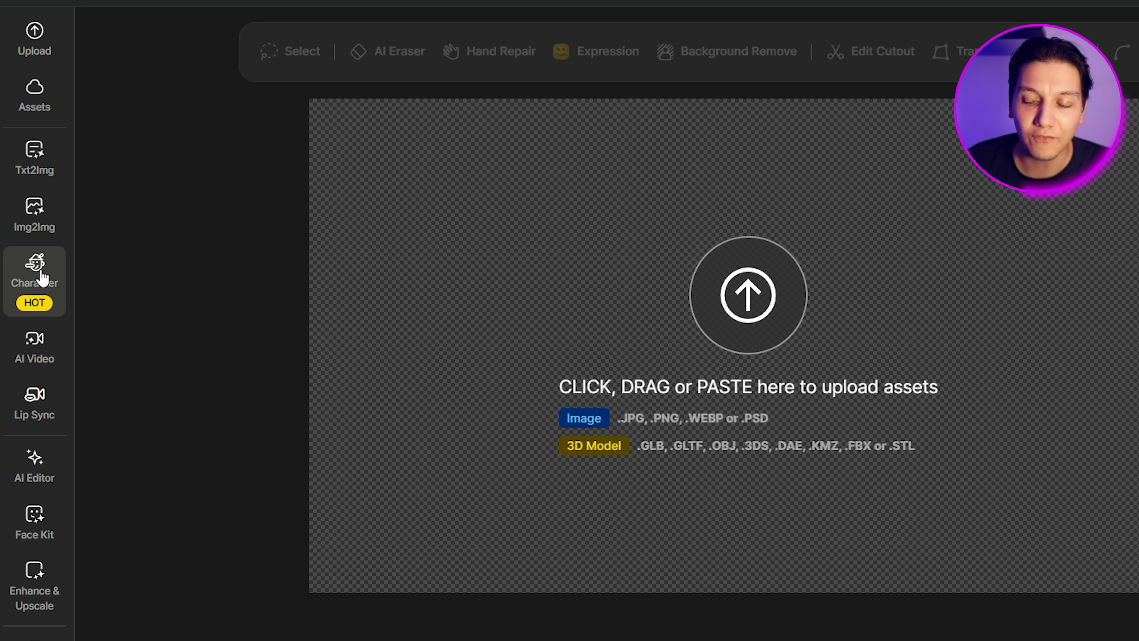
Start building a new character from a written description.
click(43, 278)
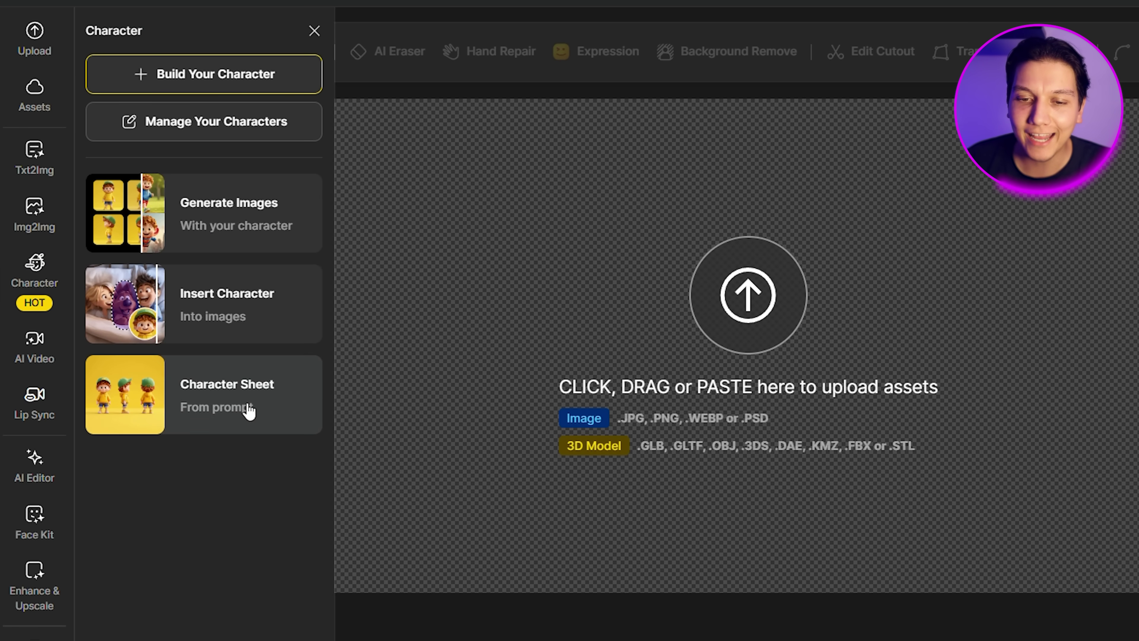
click(175, 58)
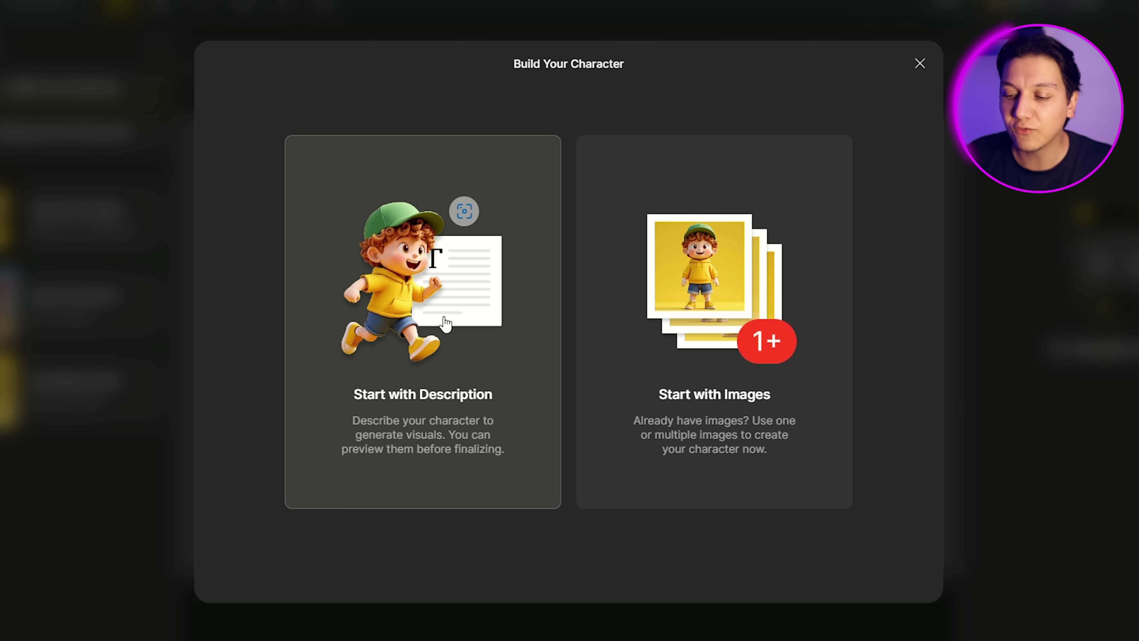
click(351, 334)
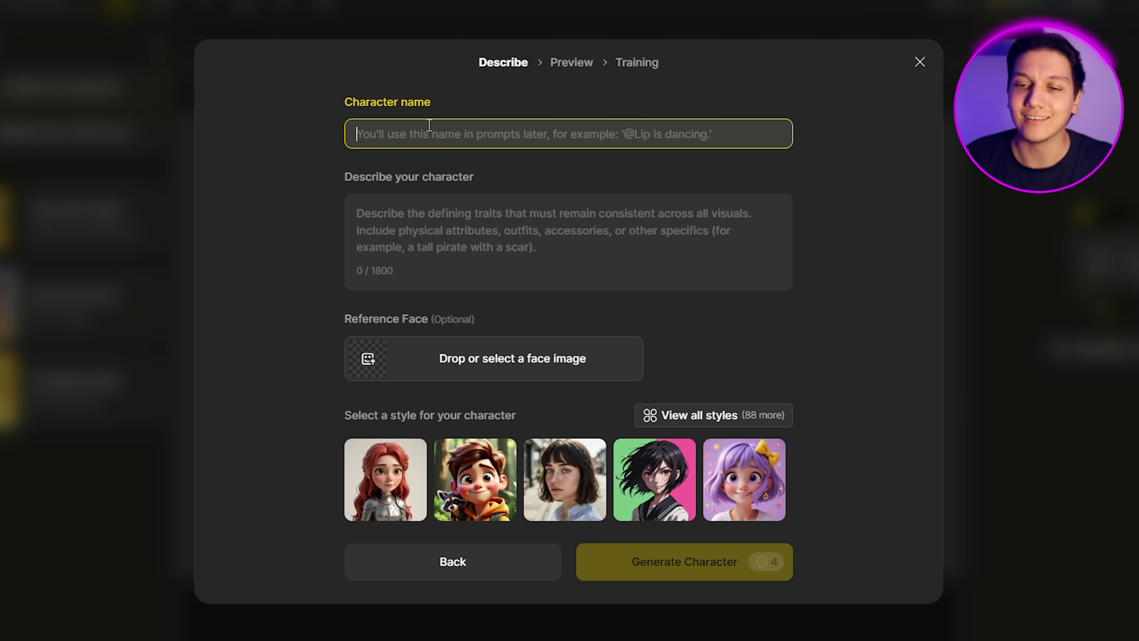
click(820, 158)
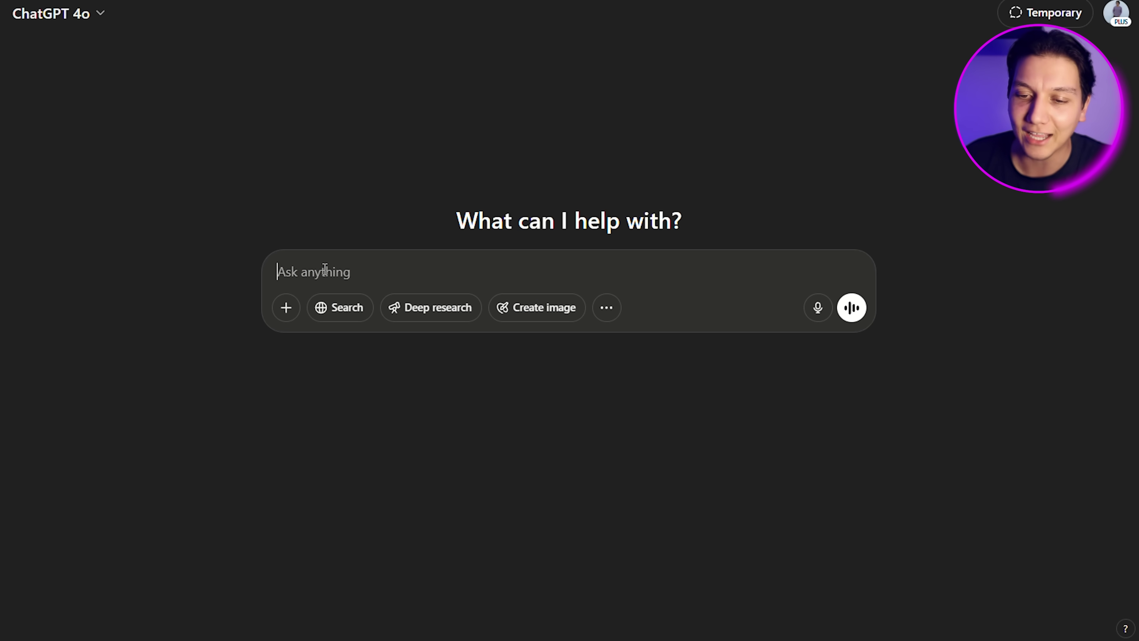
Switch to ChatGPT and request an extremely realistic, highly detailed character design for a named 25-year-old male character.
text(Give me a character design for a 25-year-old male character named Jacob. Make him extremely realistic and go into a great amount of detail for him.)
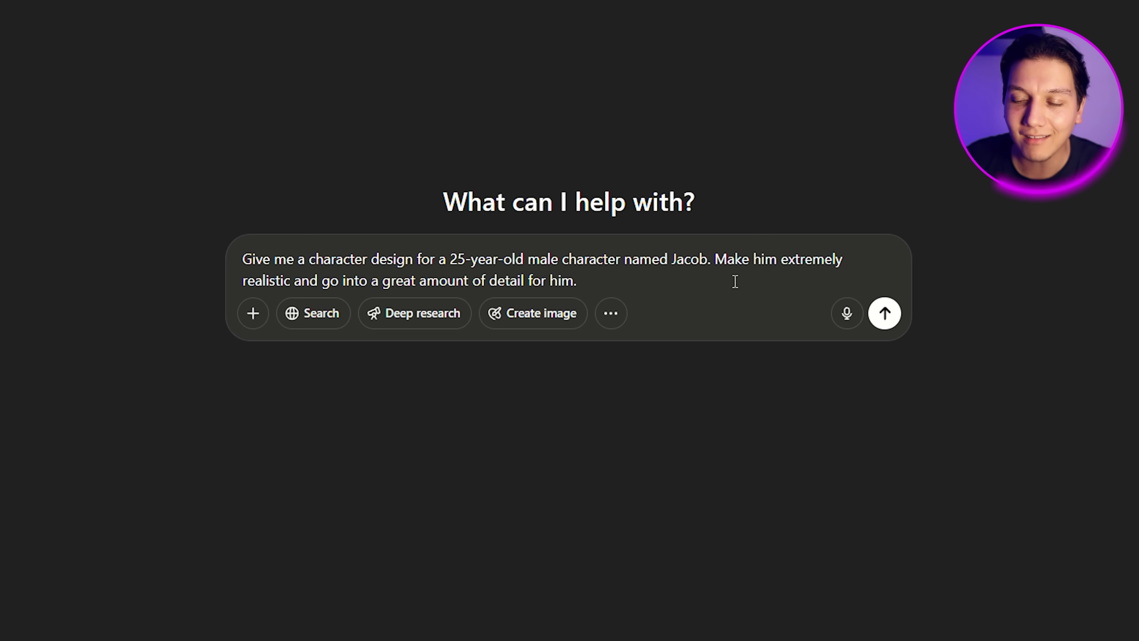
key(Return)
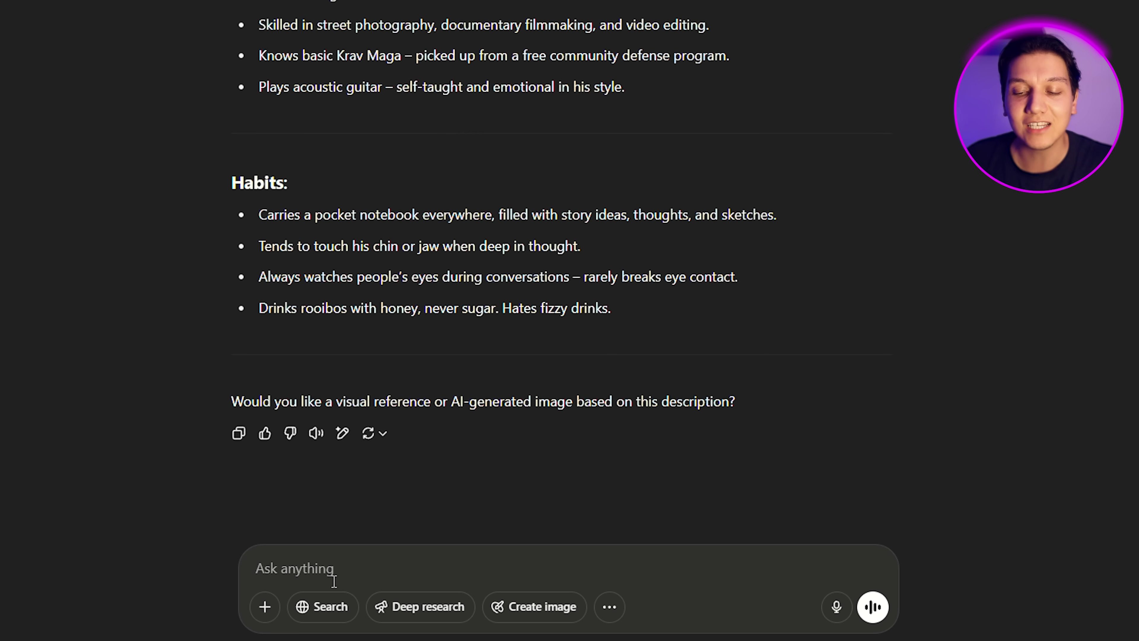
Have the design summarized into a single image-generator prompt focused mainly on his appearance, and choose the first response as preferred.
text(Summarize all of this into a single prompt to use on an image generator website and mainly focus on his appearance)
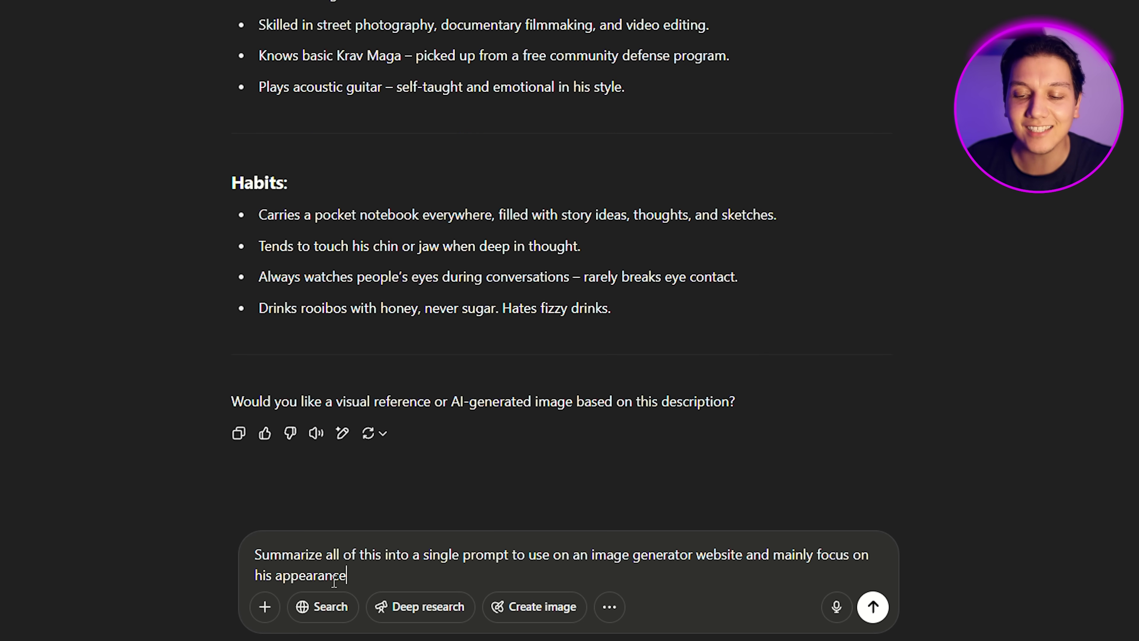
key(Return)
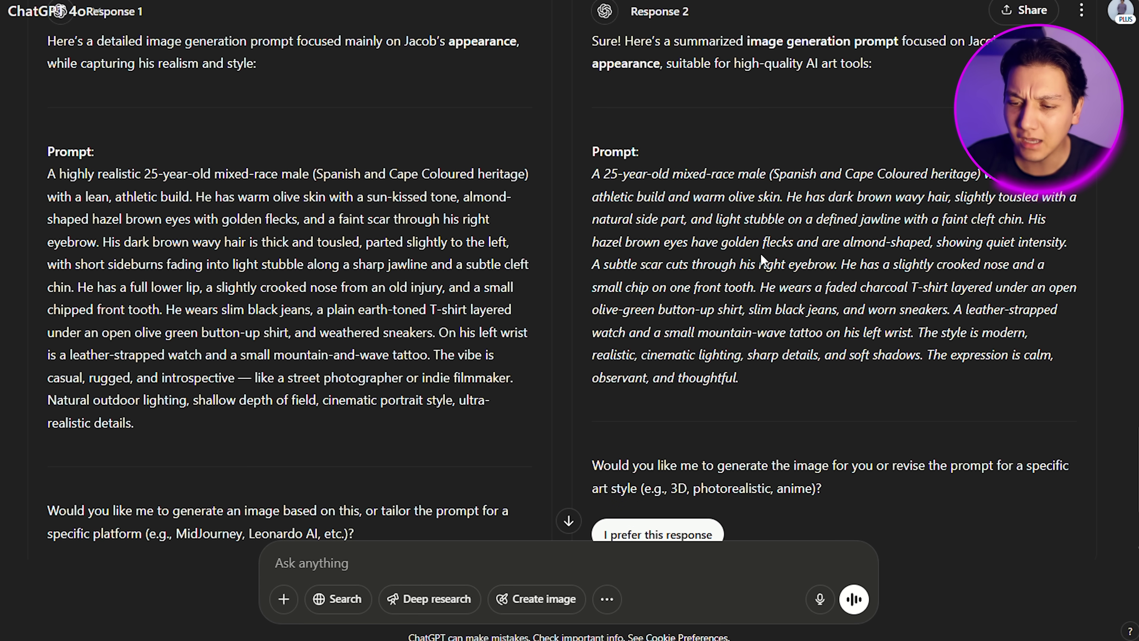
scroll(761, 254, down, 2)
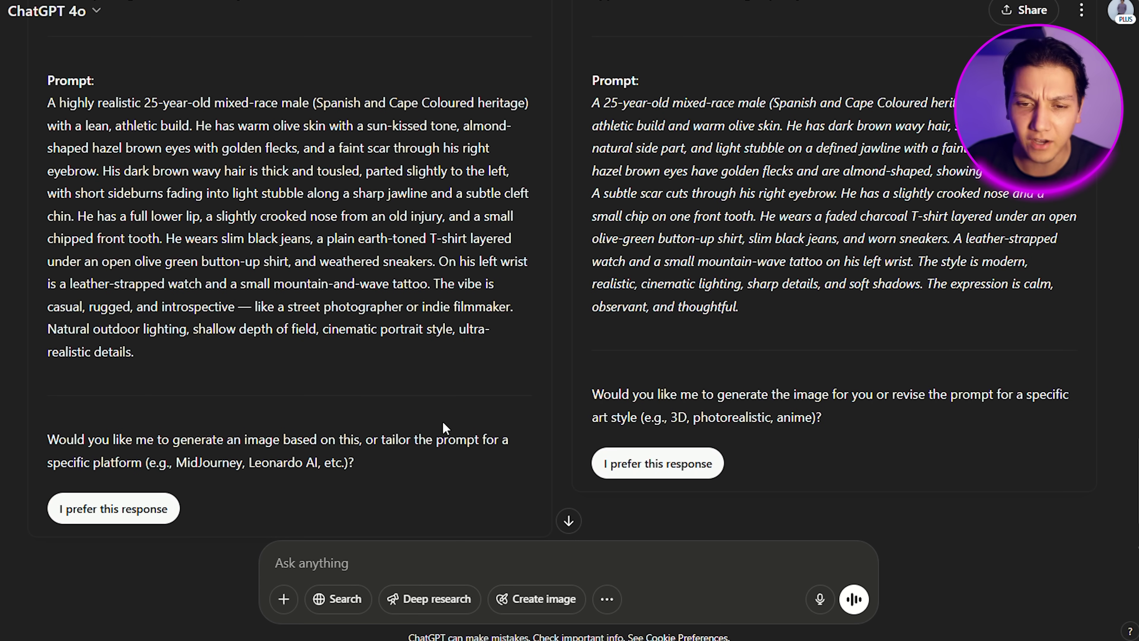
click(114, 509)
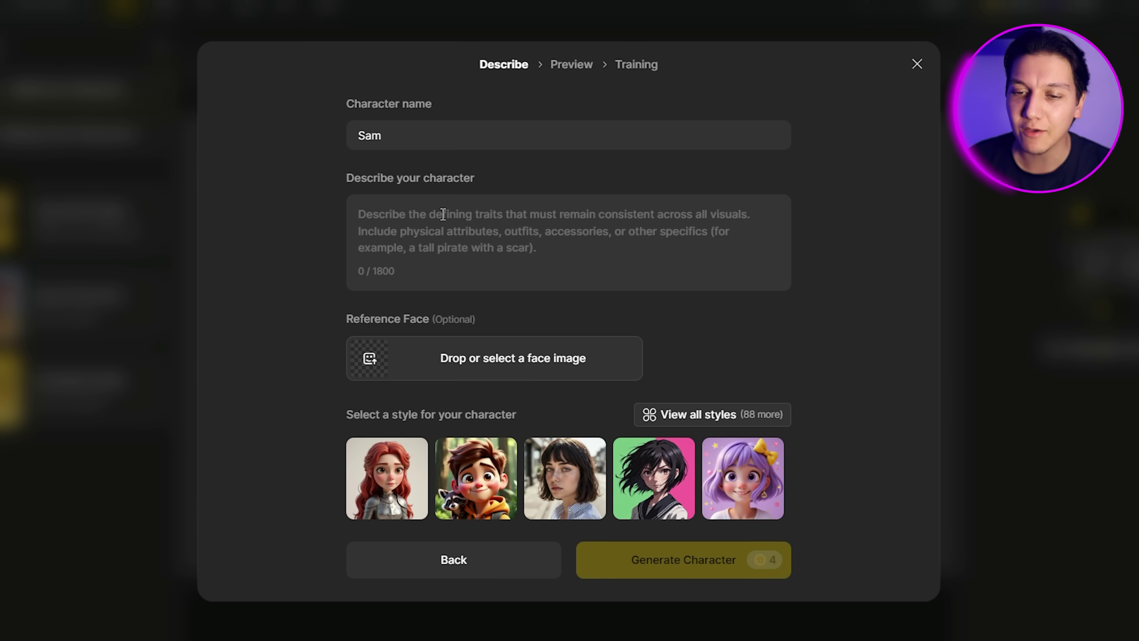
Switch back to Dzine and paste the summarized appearance prompt as the character's description.
click(443, 215)
key(ctrl+v)
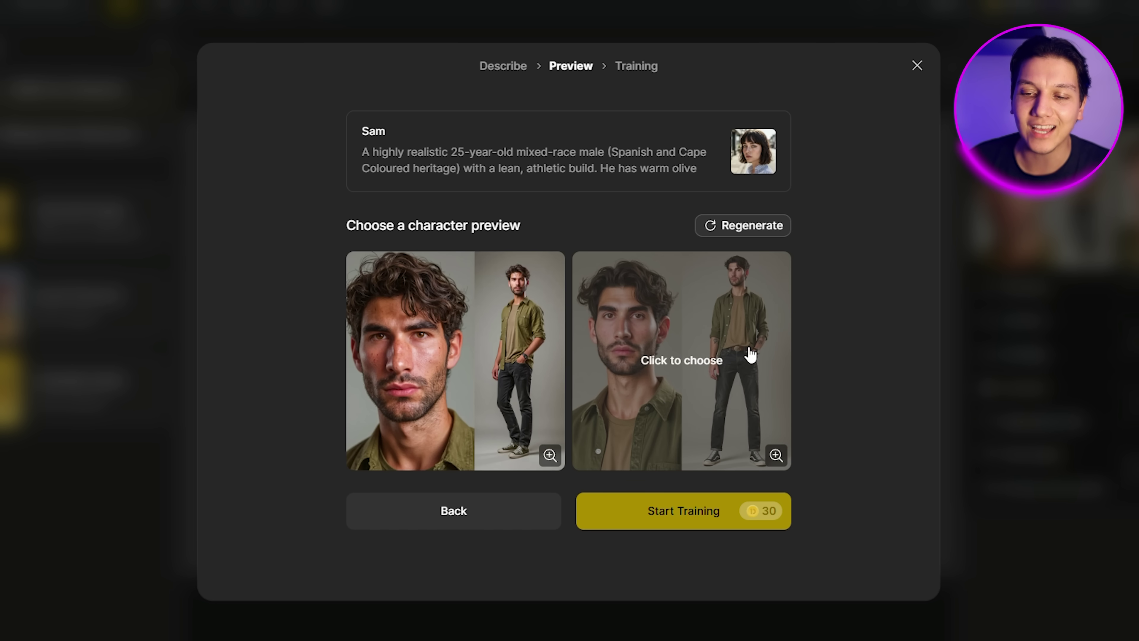
Inspect the second character preview enlarged, close it, and regenerate the previews.
right_click(783, 460)
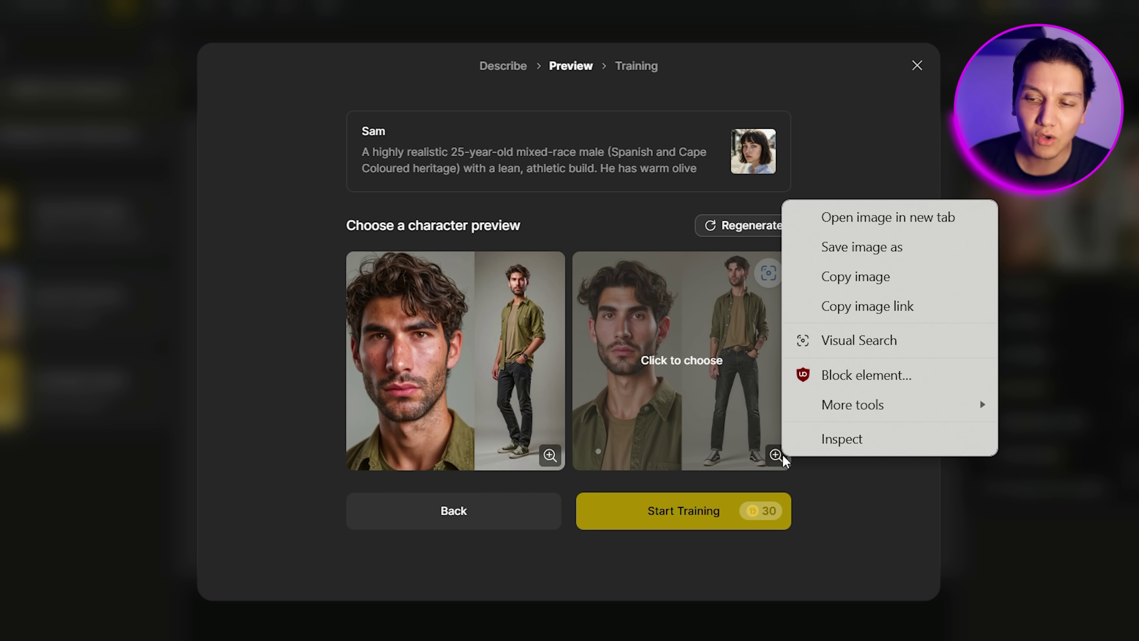
click(812, 488)
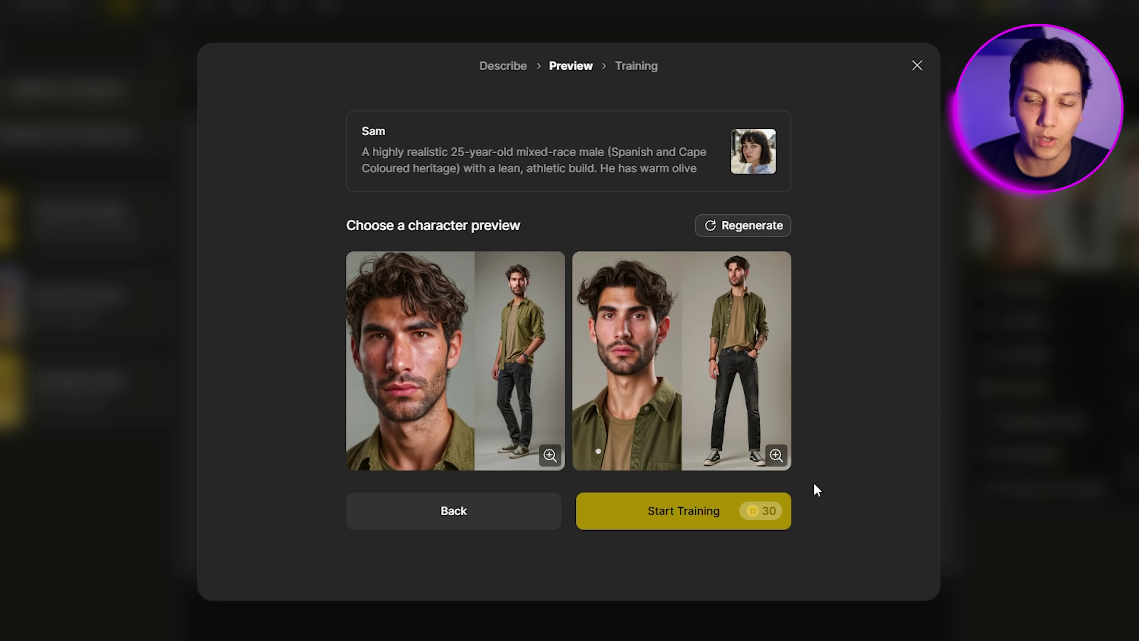
click(783, 455)
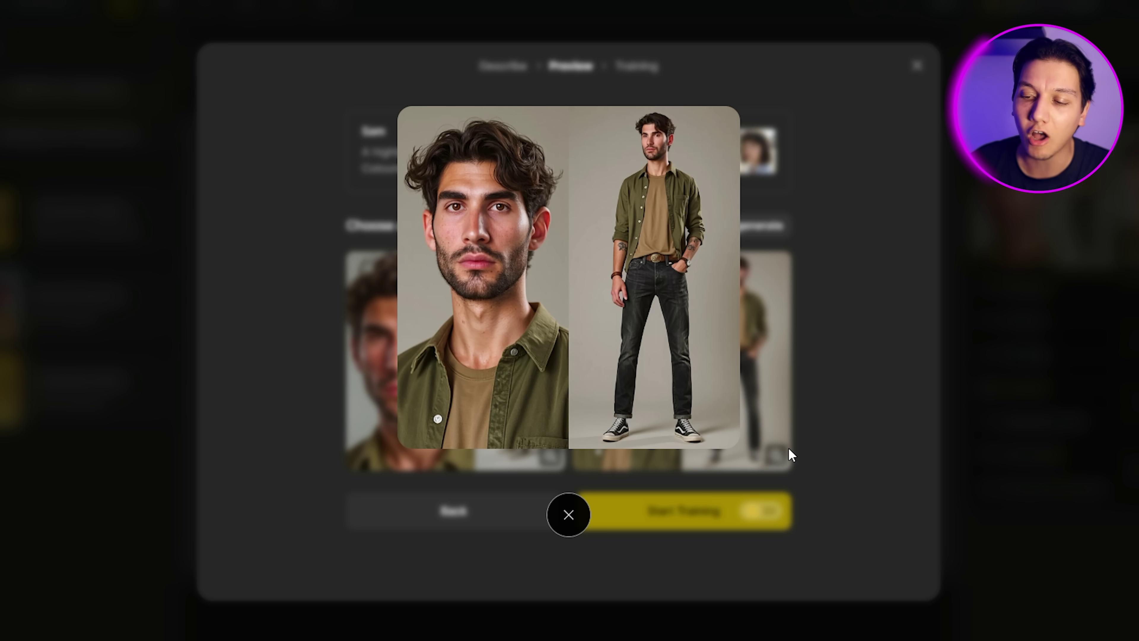
click(575, 512)
click(761, 225)
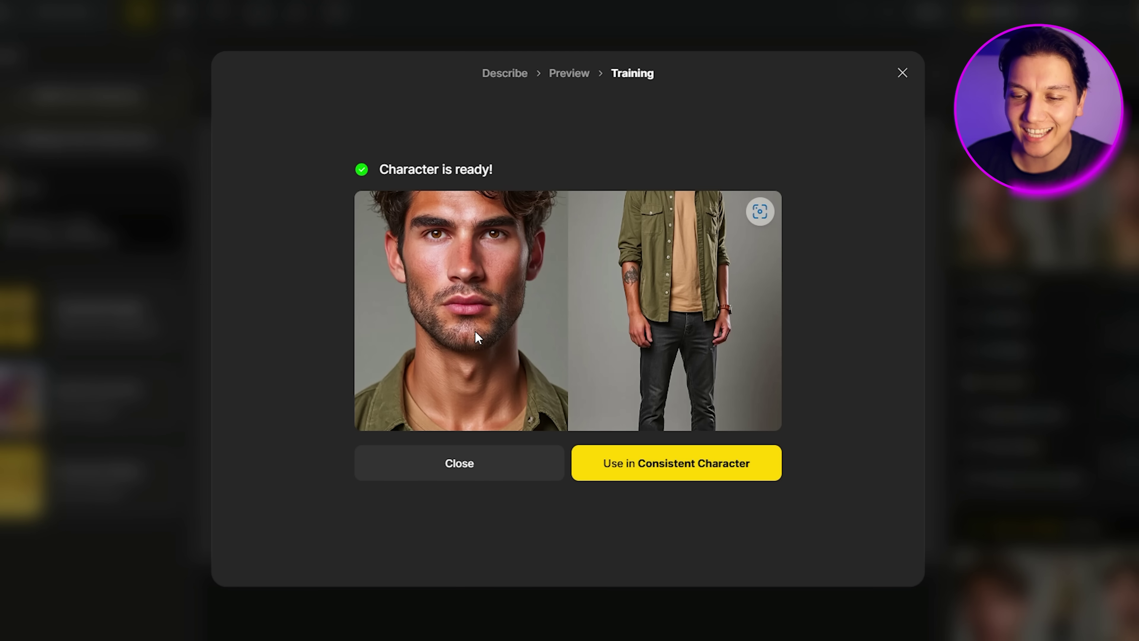
Use the finished trained character in Consistent Character.
click(714, 478)
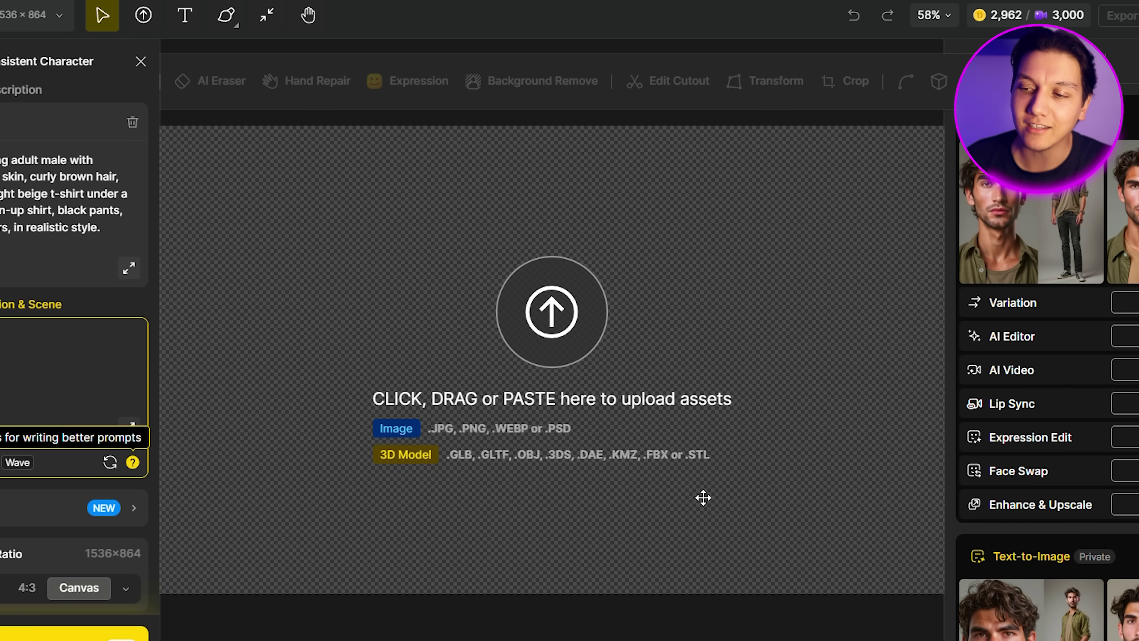
click(1047, 210)
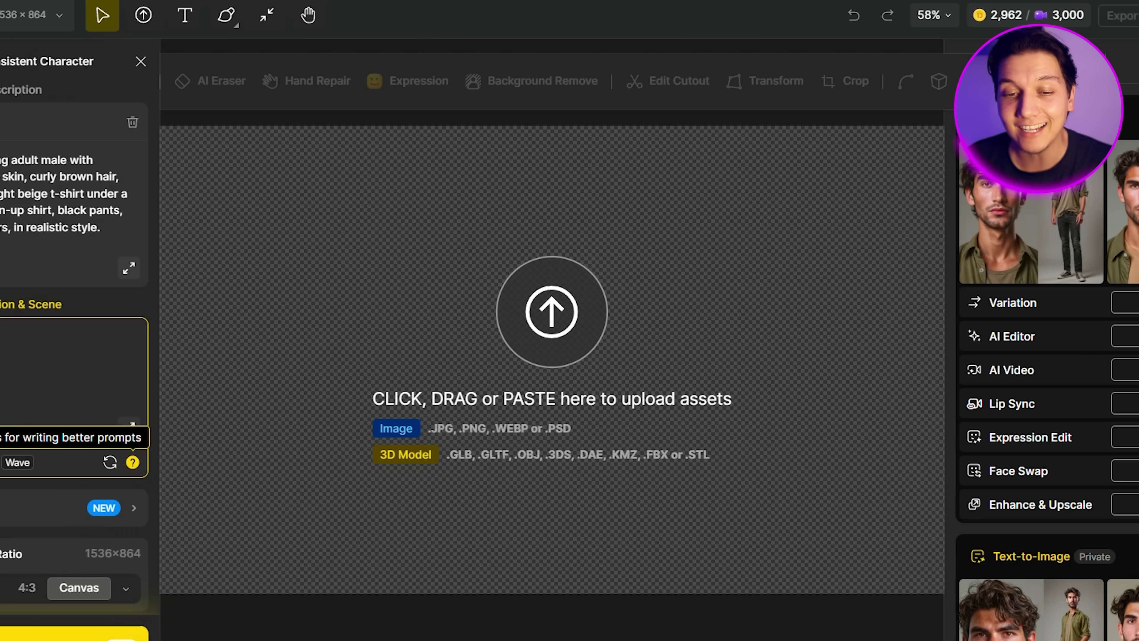
click(1045, 180)
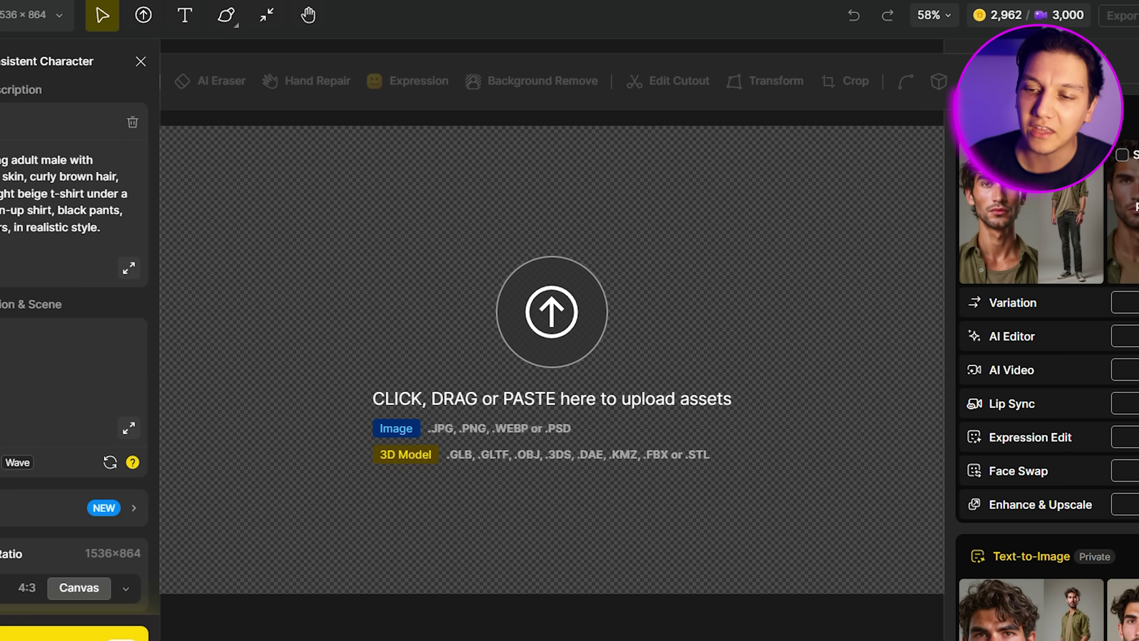
click(1130, 212)
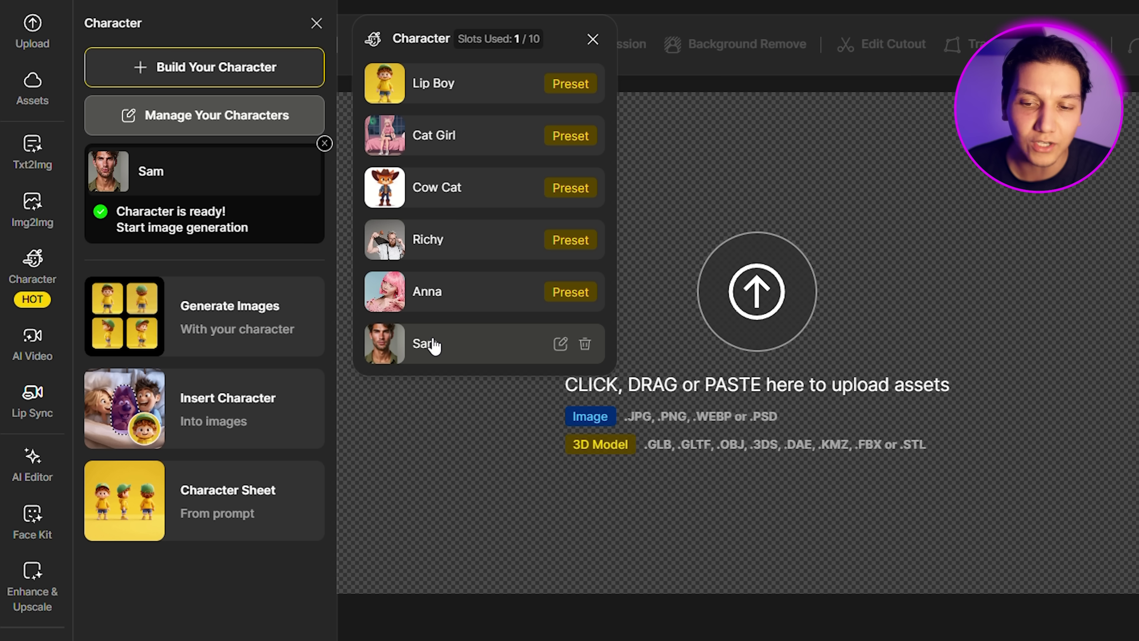
Close the list of saved characters and place the second generated character image on the canvas.
click(593, 39)
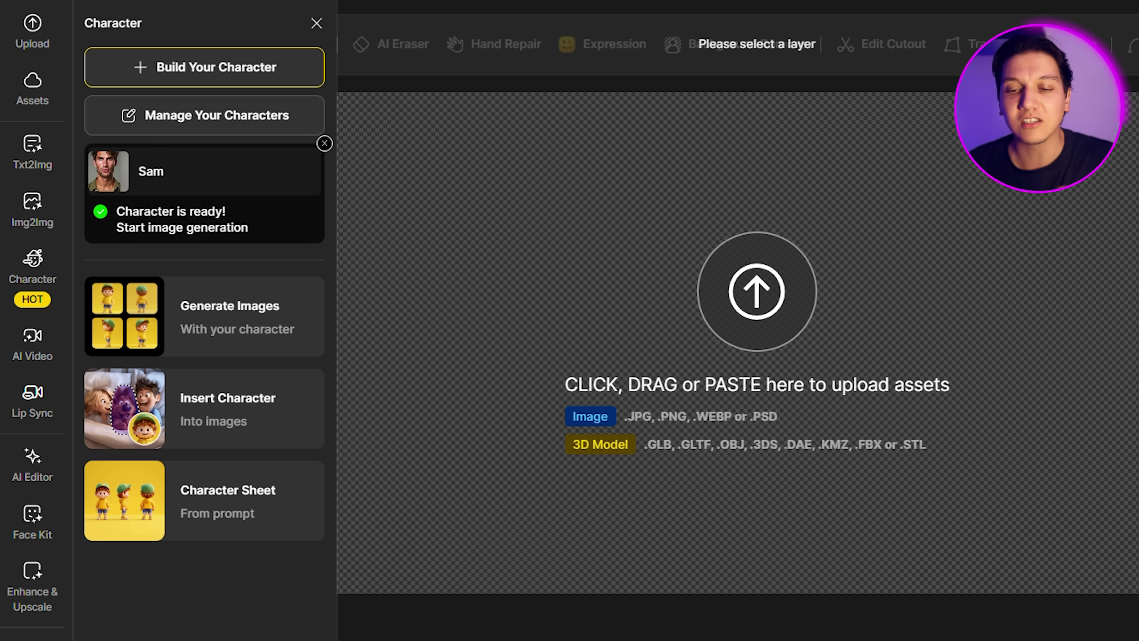
click(316, 23)
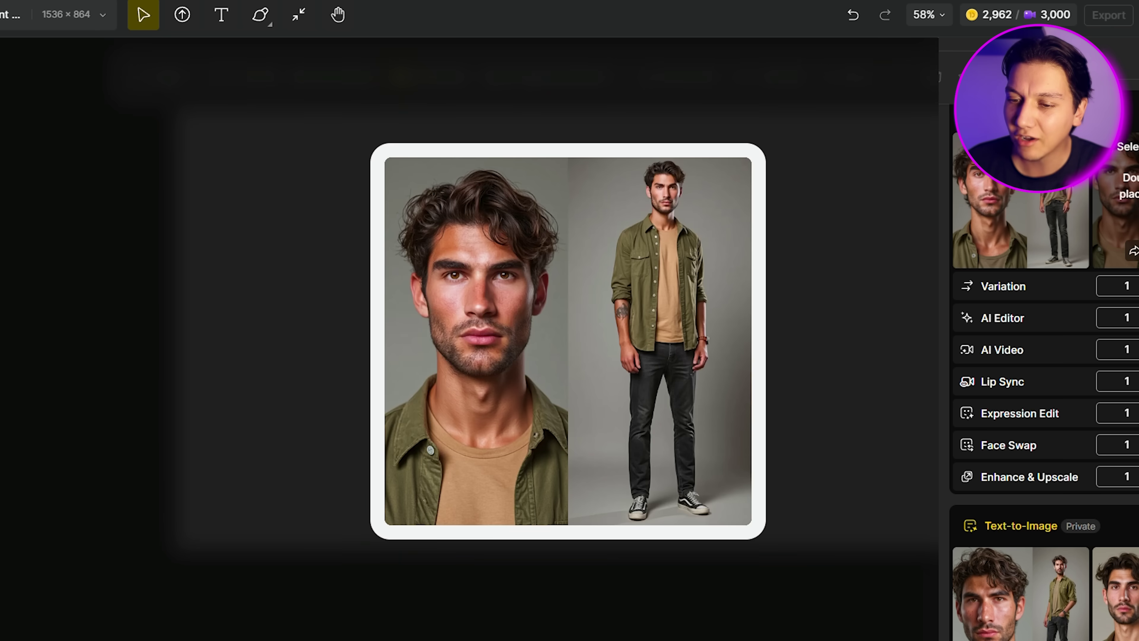
double_click(1127, 194)
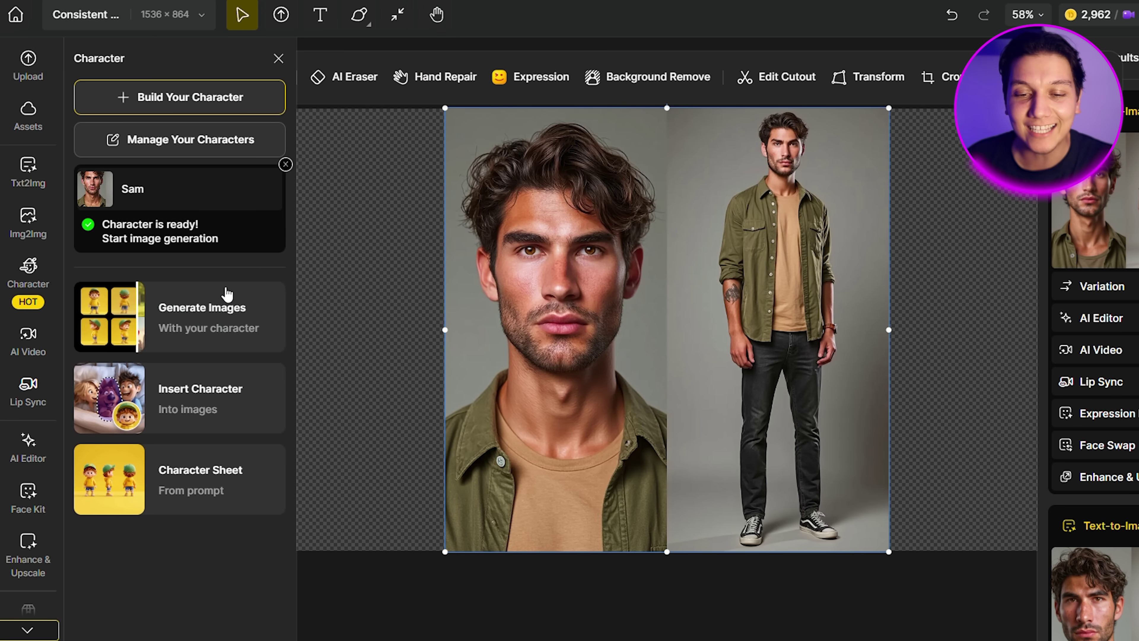
Set up image generation with the trained character, dismissing the introduction and describing him "standing on the beach, sunset in the background".
click(160, 326)
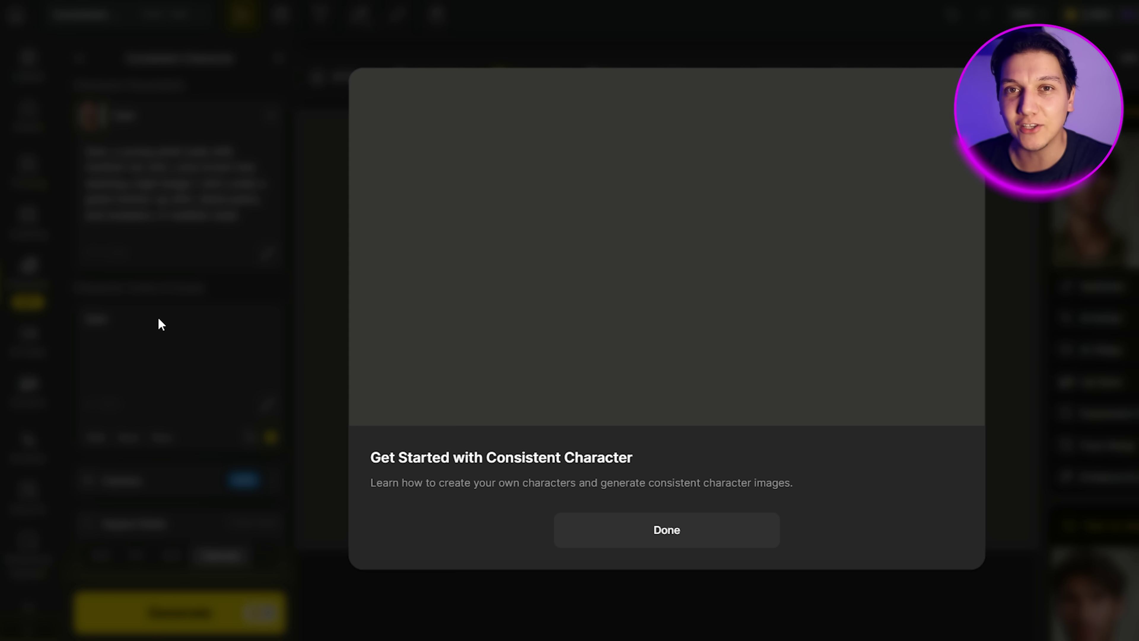
click(624, 533)
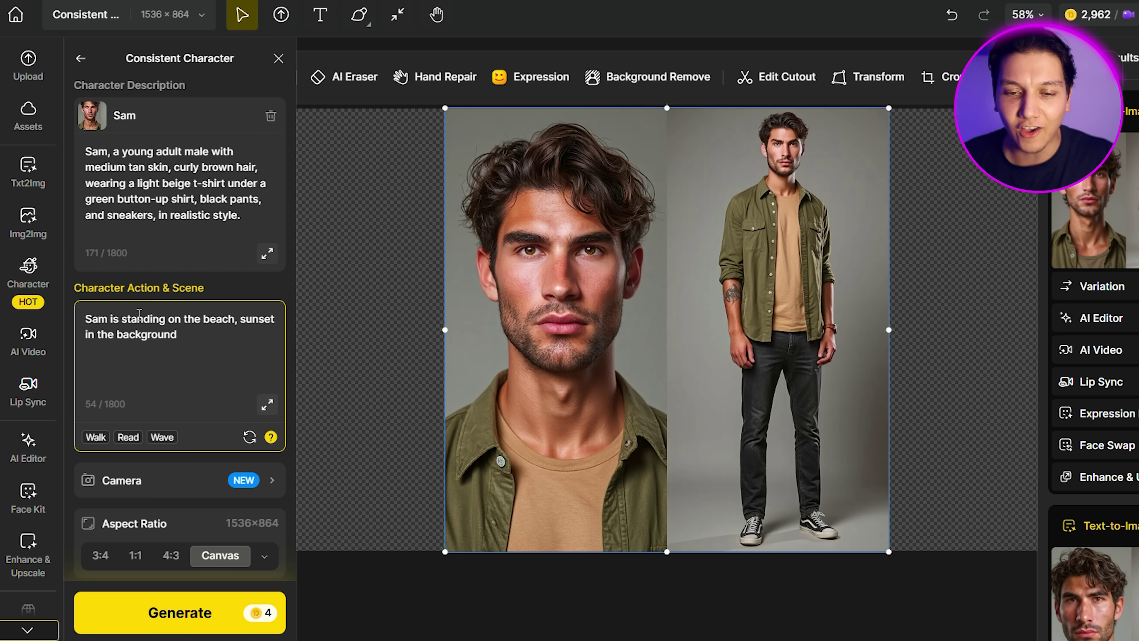
Set the camera to Front View and Close Up, generate the beach image, and close the camera settings.
scroll(139, 314, down, 3)
click(198, 361)
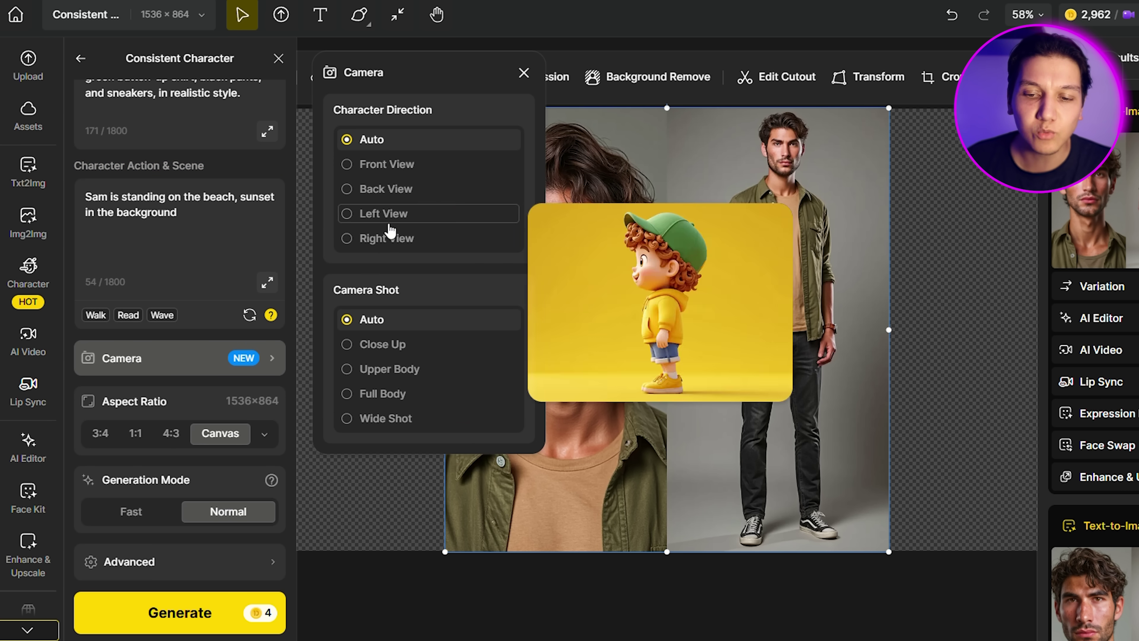
click(368, 345)
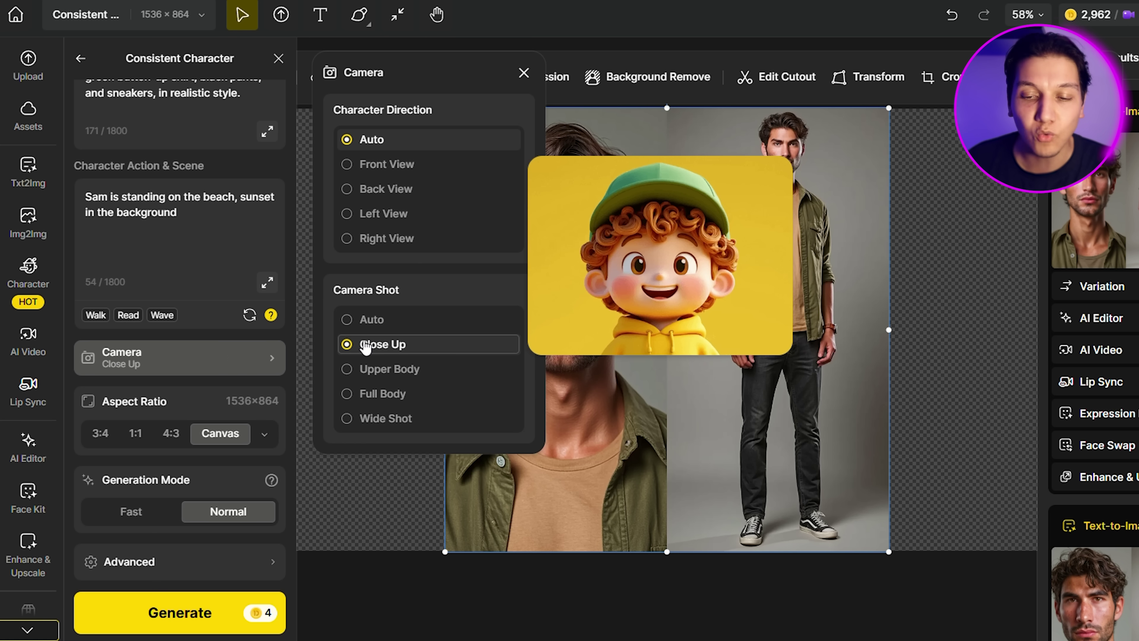
click(349, 165)
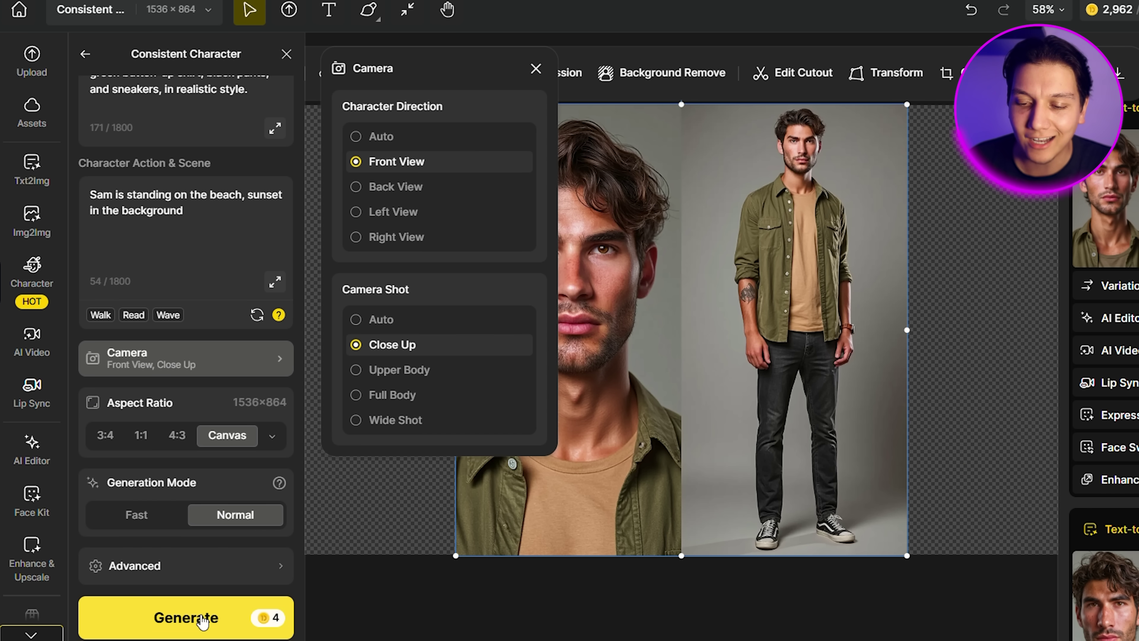
click(202, 621)
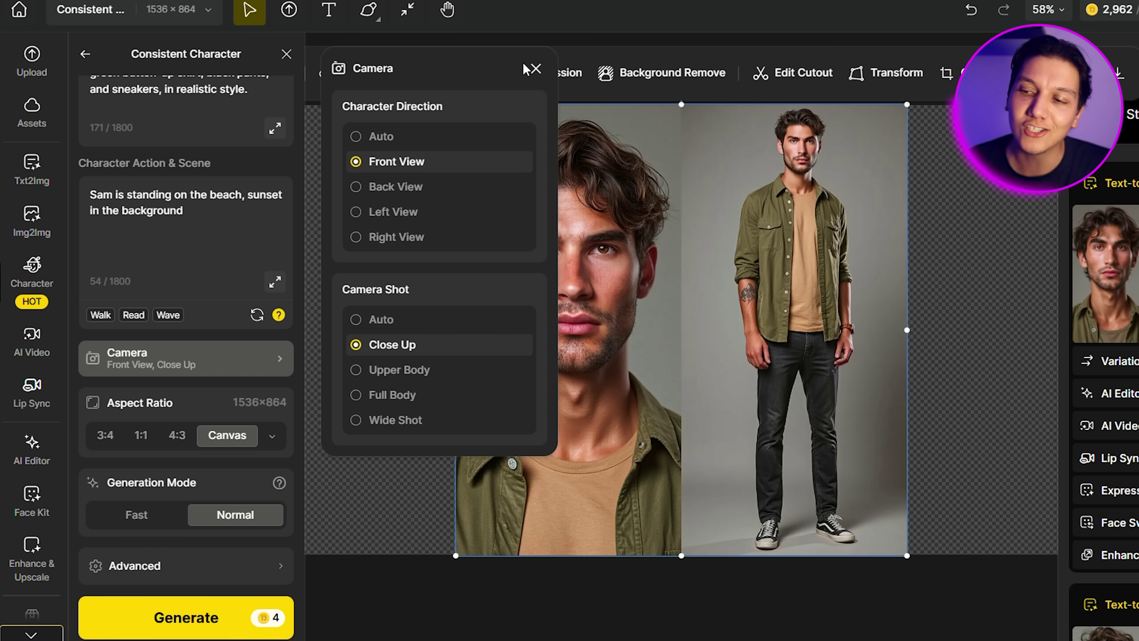
click(536, 69)
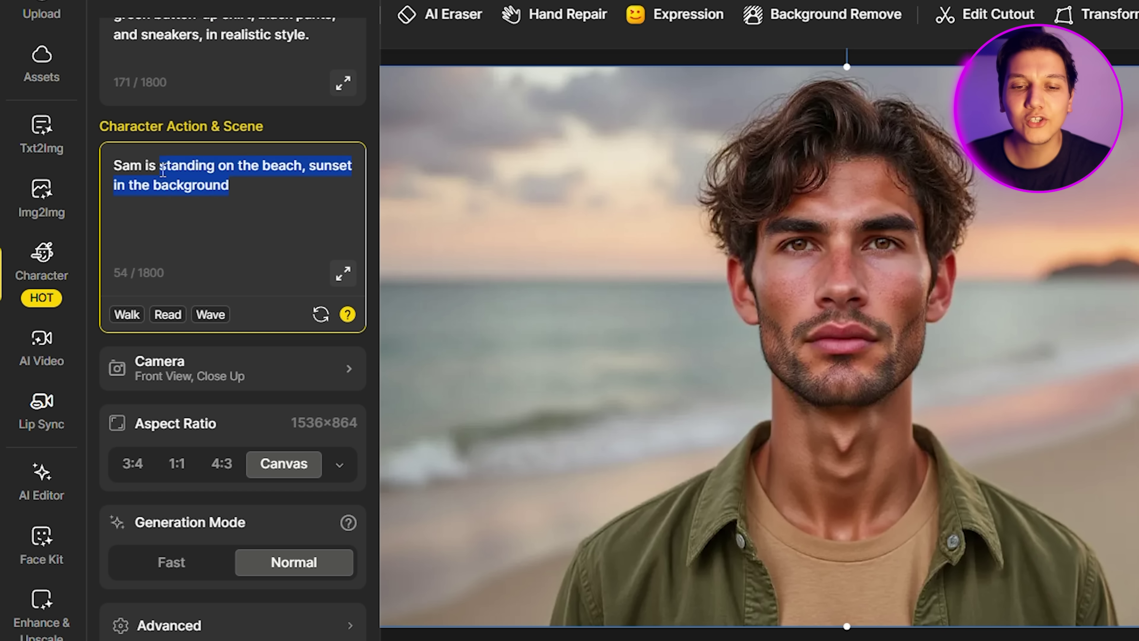
Generate a Full Body image of the character as a race car driver about to get into his neon green Toyota Supra at midnight with many lights.
text(Sam is a)
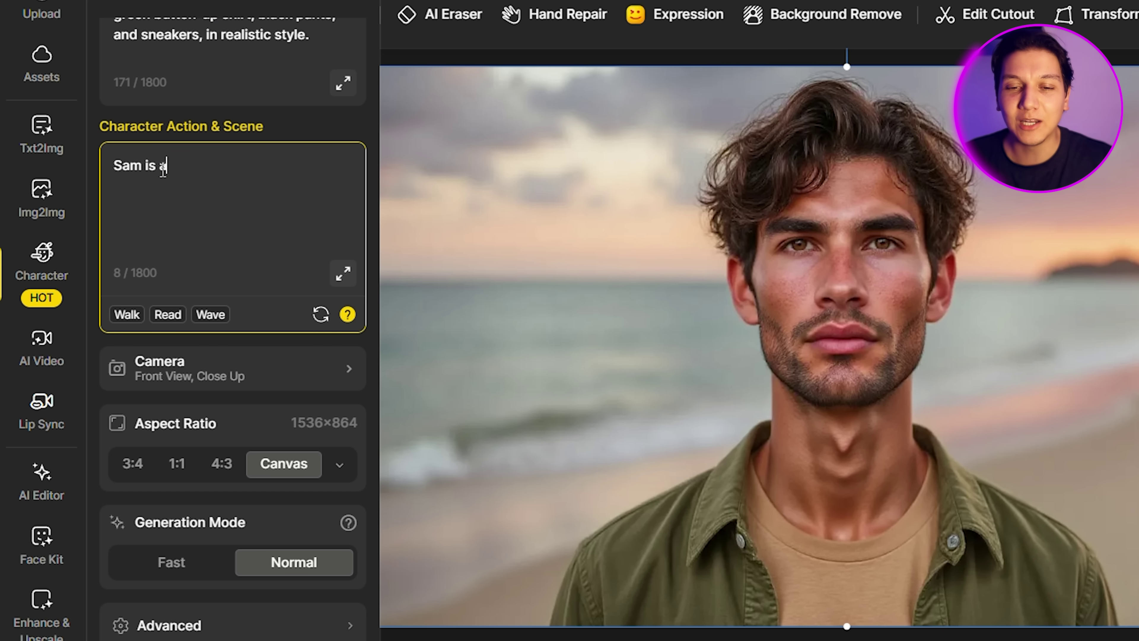
text( race)
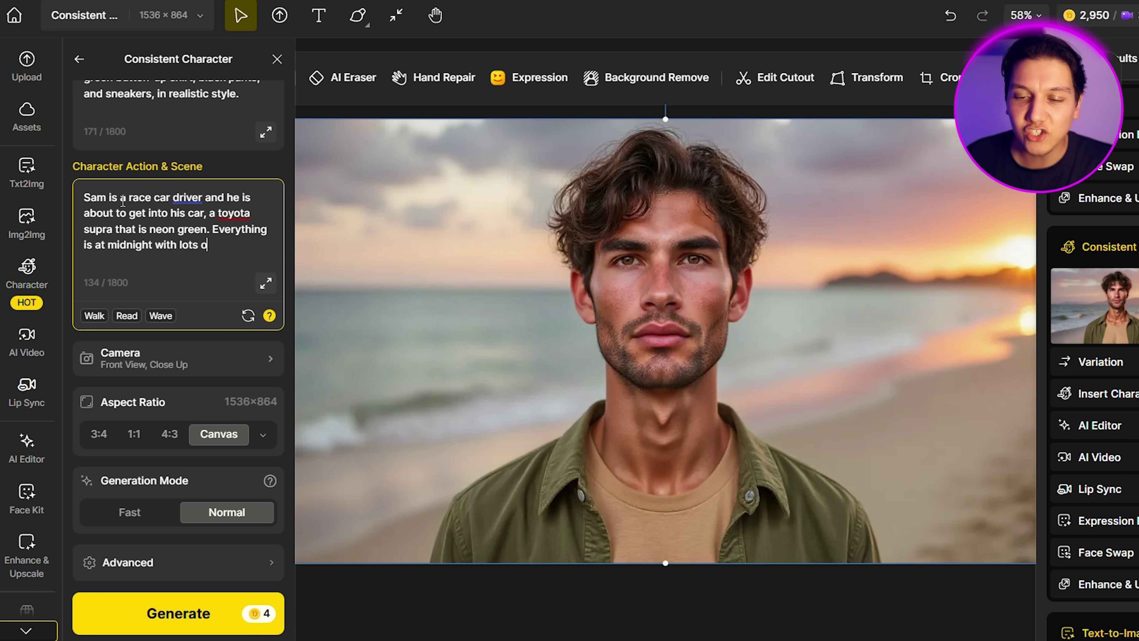
text(round)
click(180, 358)
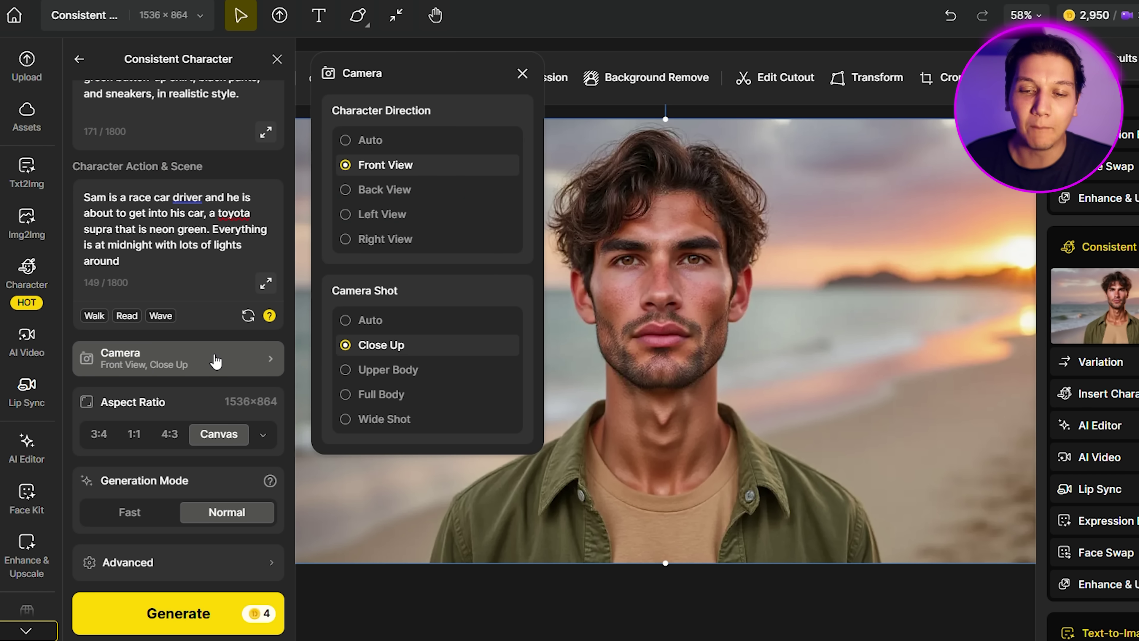
mouse_move(371, 401)
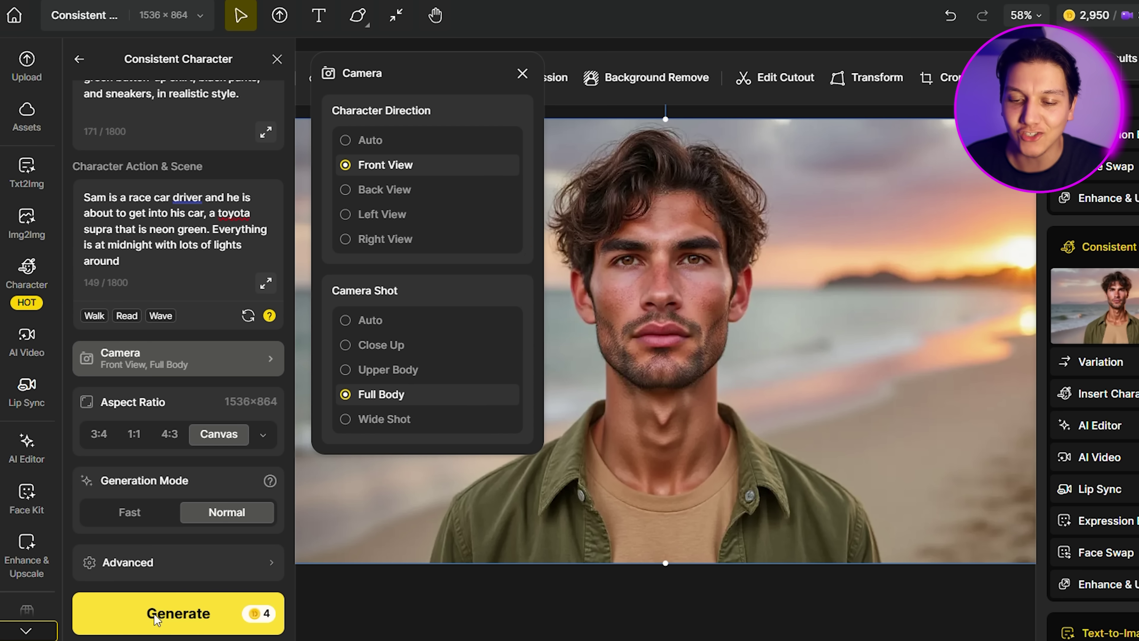
click(157, 618)
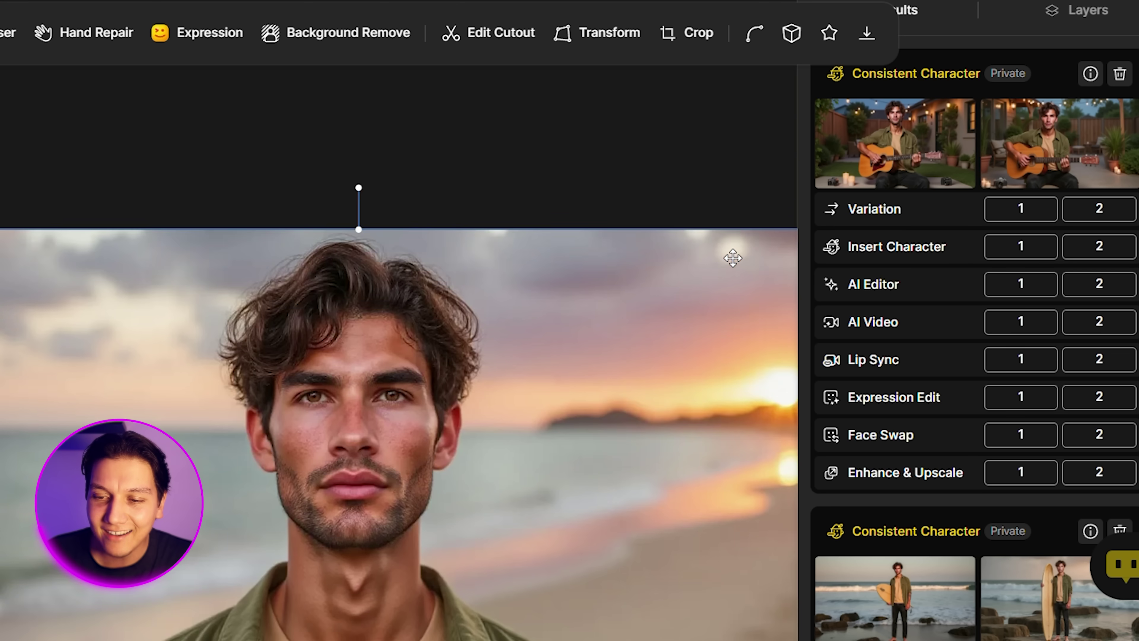
Place the second image of the character writing in a café on the canvas, followed by the second neon-lit night street image.
scroll(733, 258, down, 5)
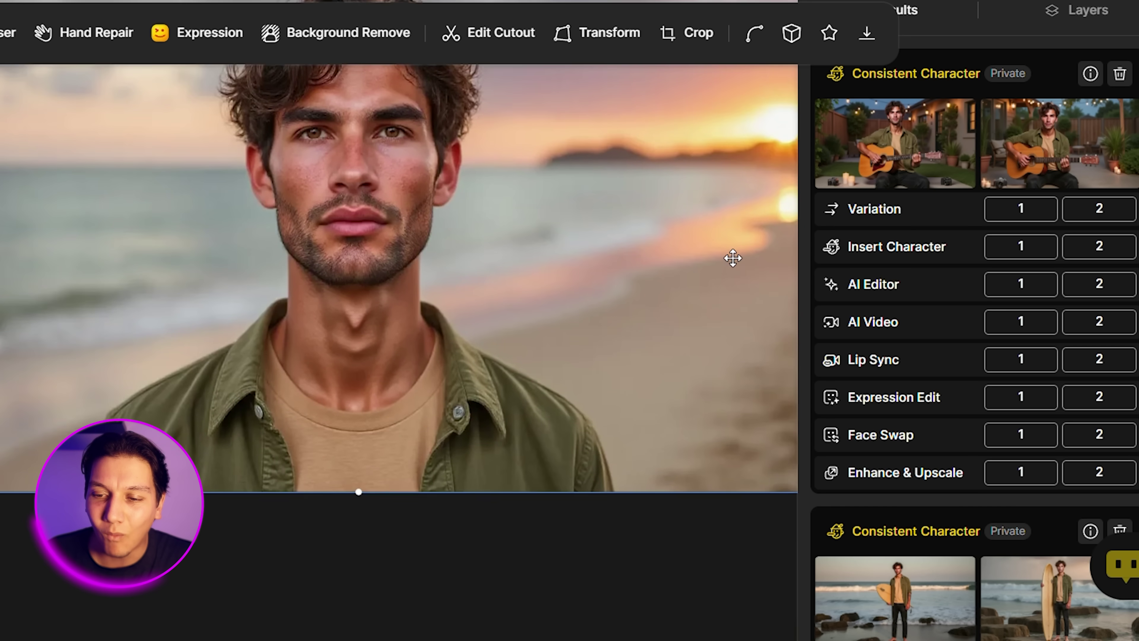
scroll(735, 256, up, 2)
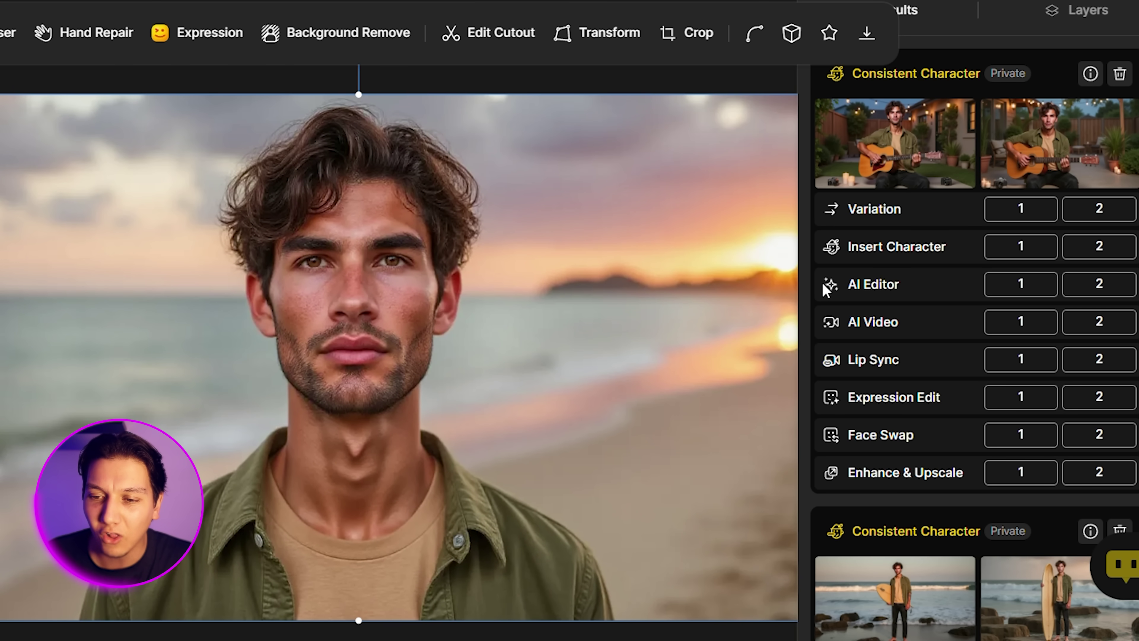
scroll(823, 287, down, 20)
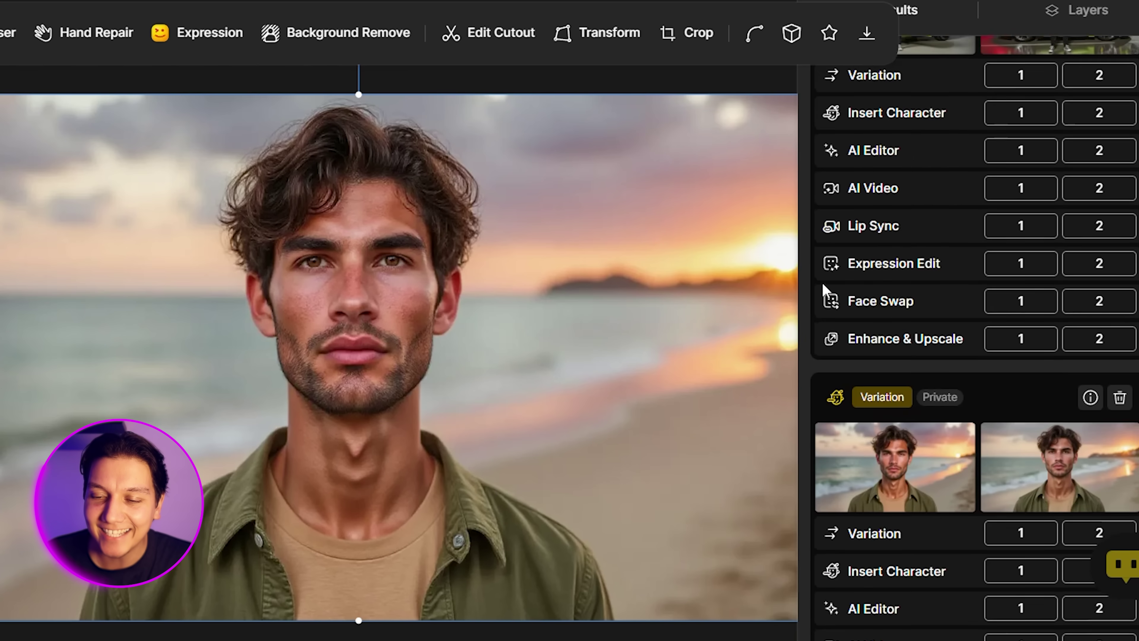
scroll(822, 282, down, 10)
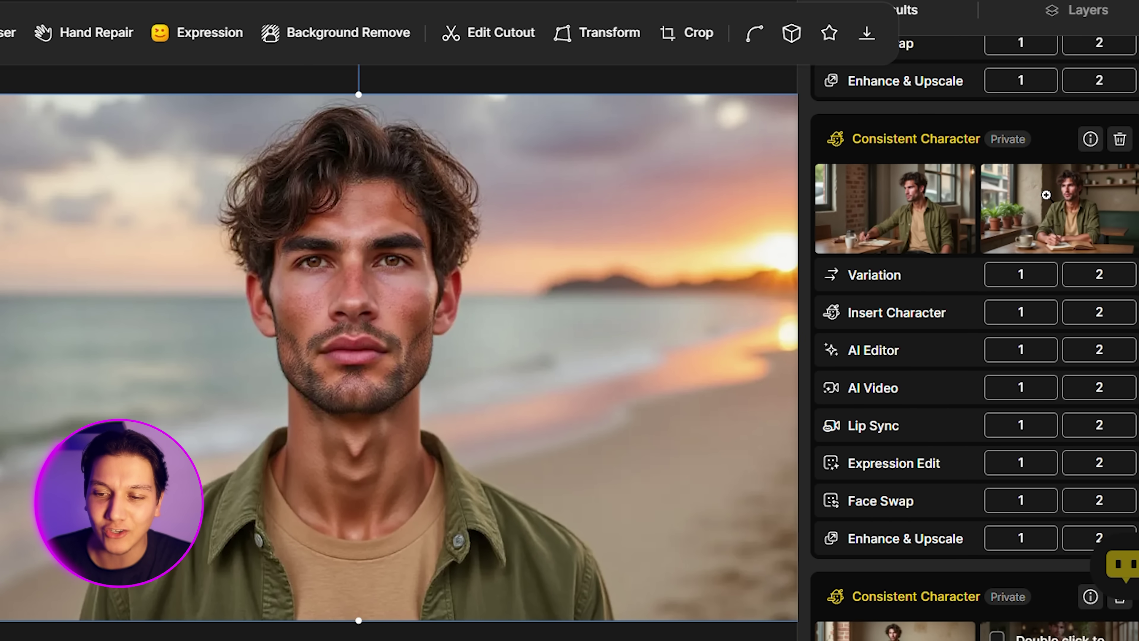
mouse_move(1067, 198)
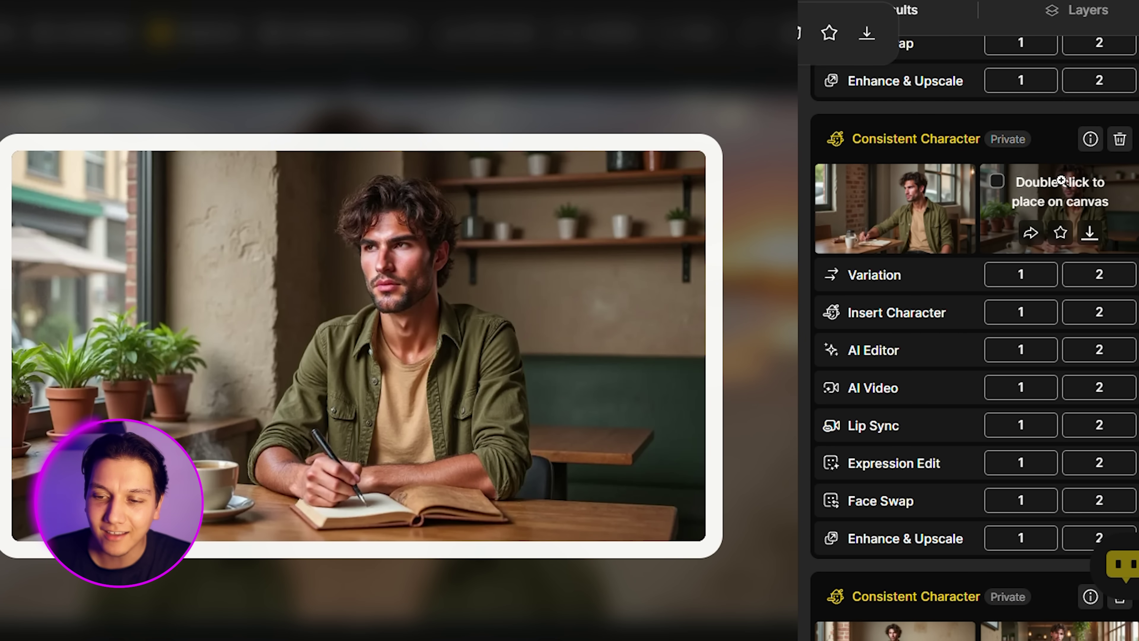
double_click(1061, 180)
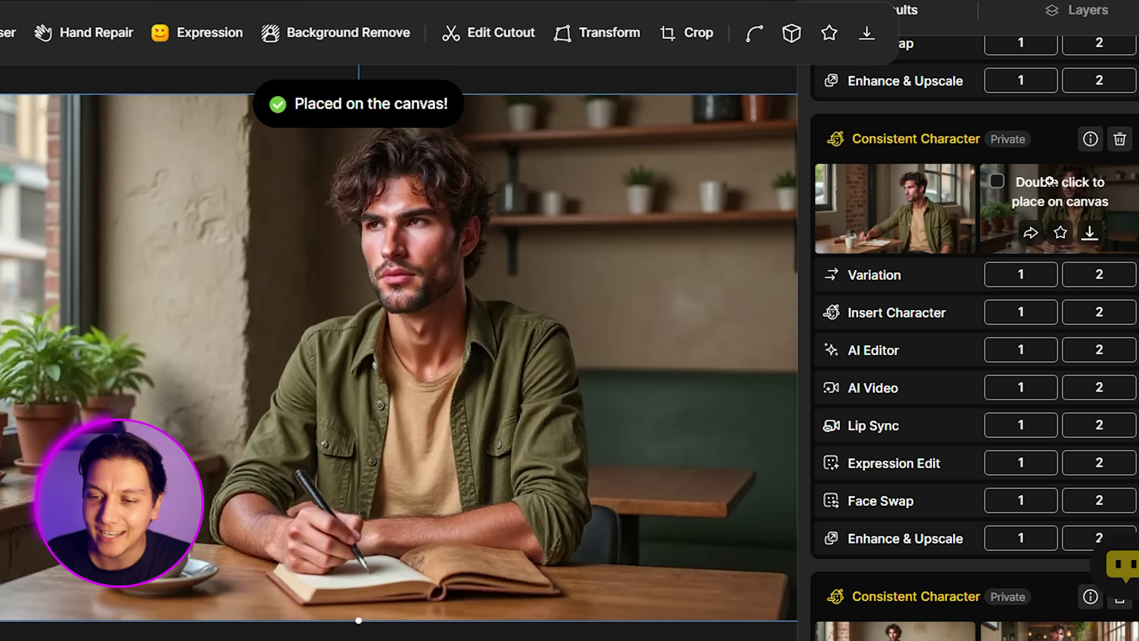
scroll(887, 184, up, 5)
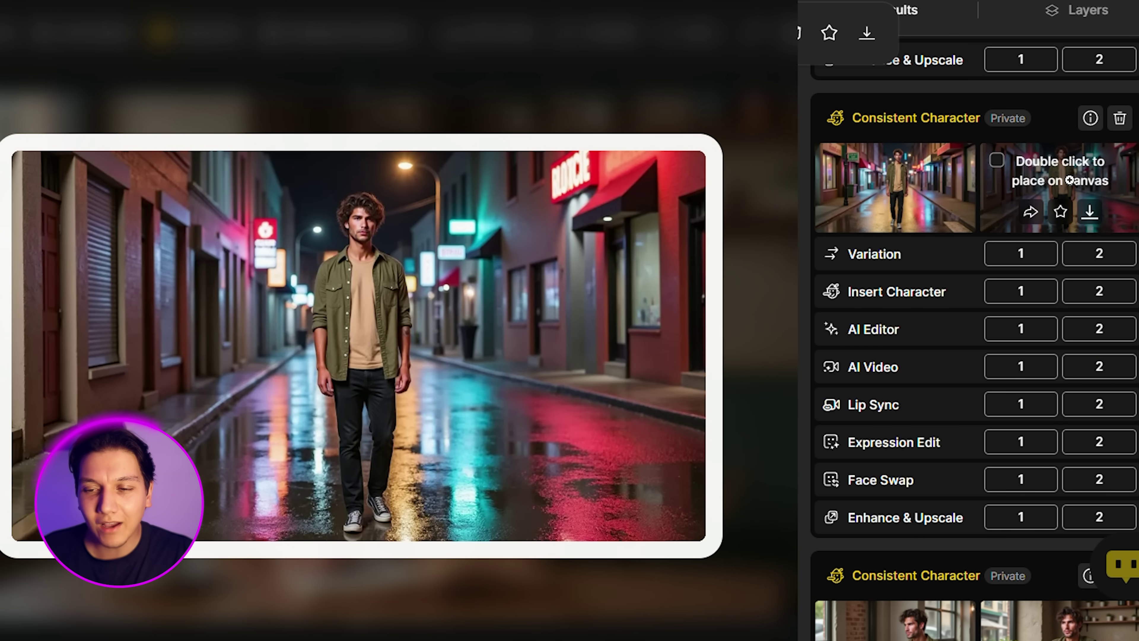
double_click(1070, 180)
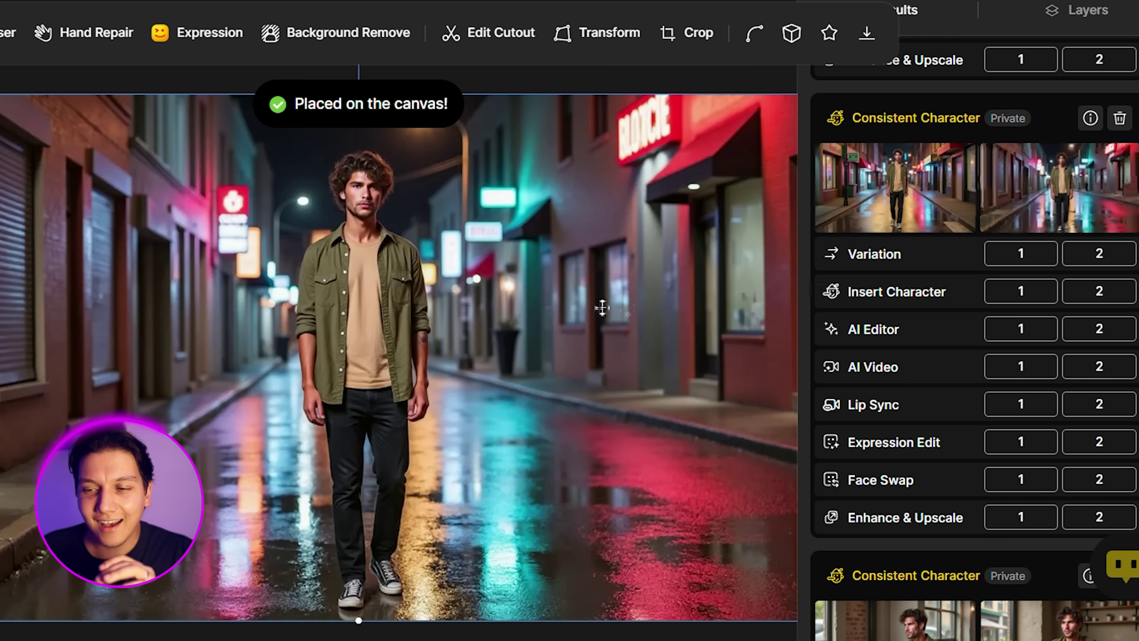
Face-swap the night street image, using the second beach portrait downloaded as a 1x PNG as the new face.
scroll(1014, 323, up, 7)
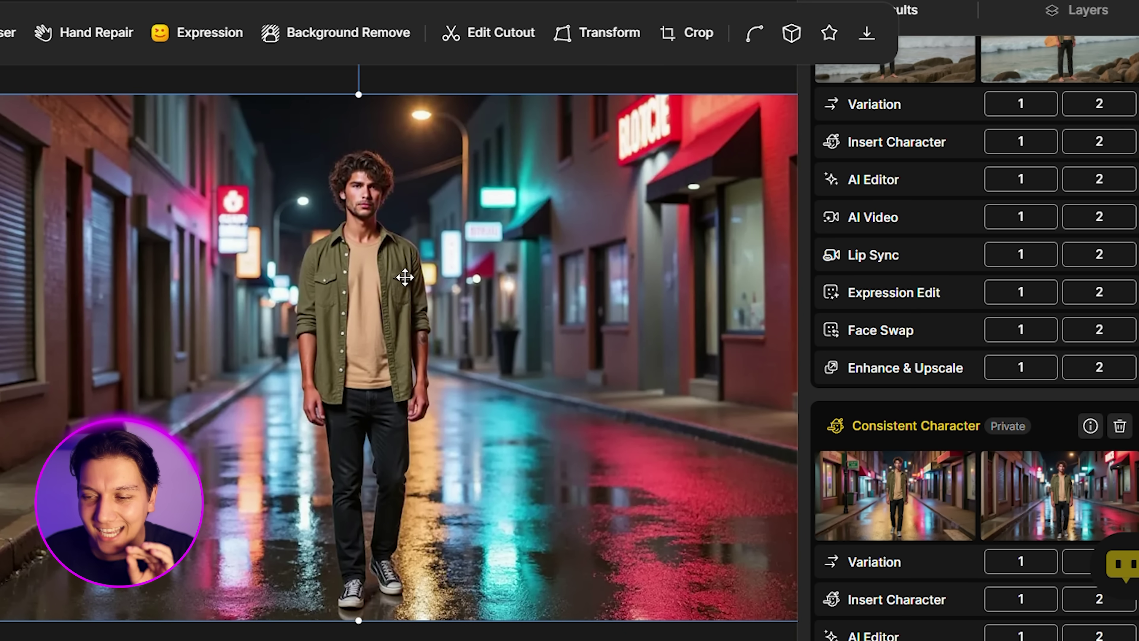
scroll(974, 371, down, 6)
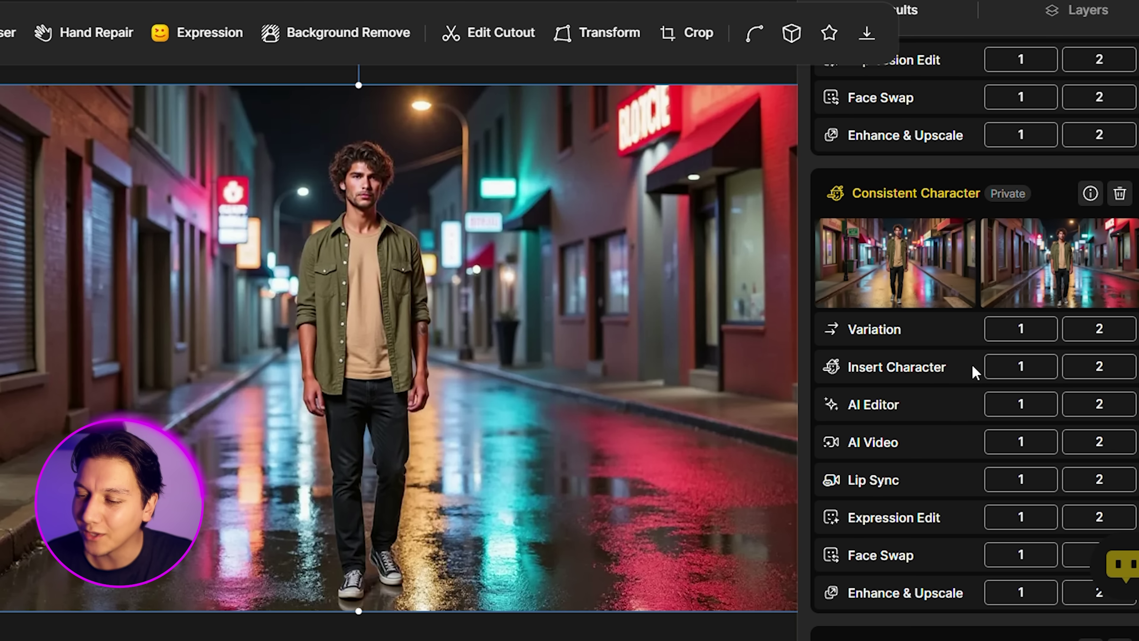
click(1091, 520)
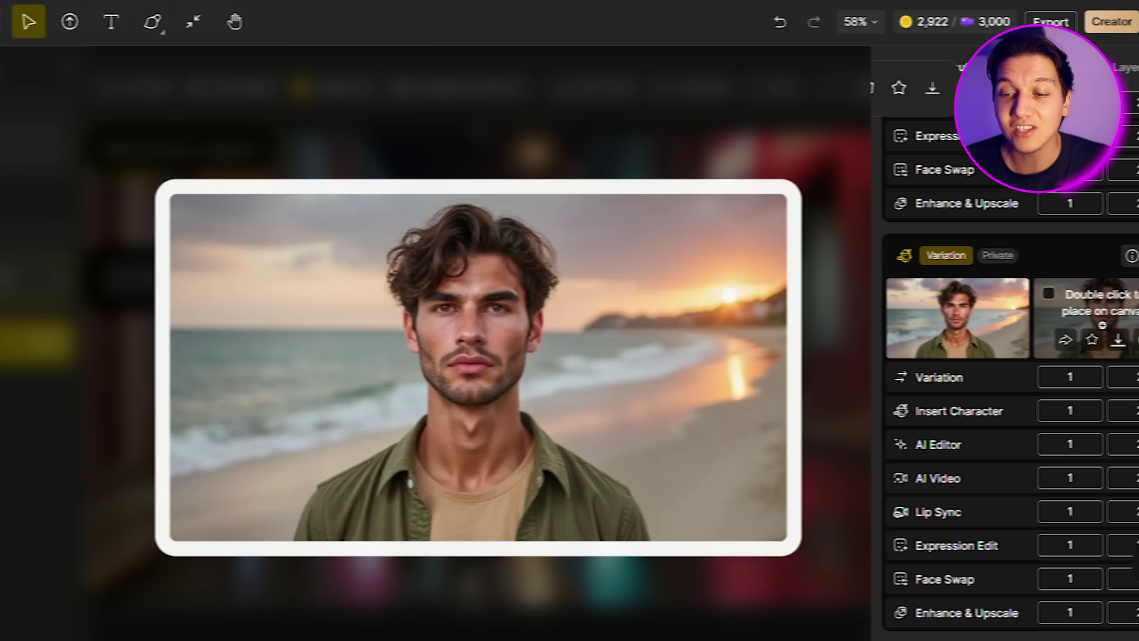
scroll(1031, 498, down, 10)
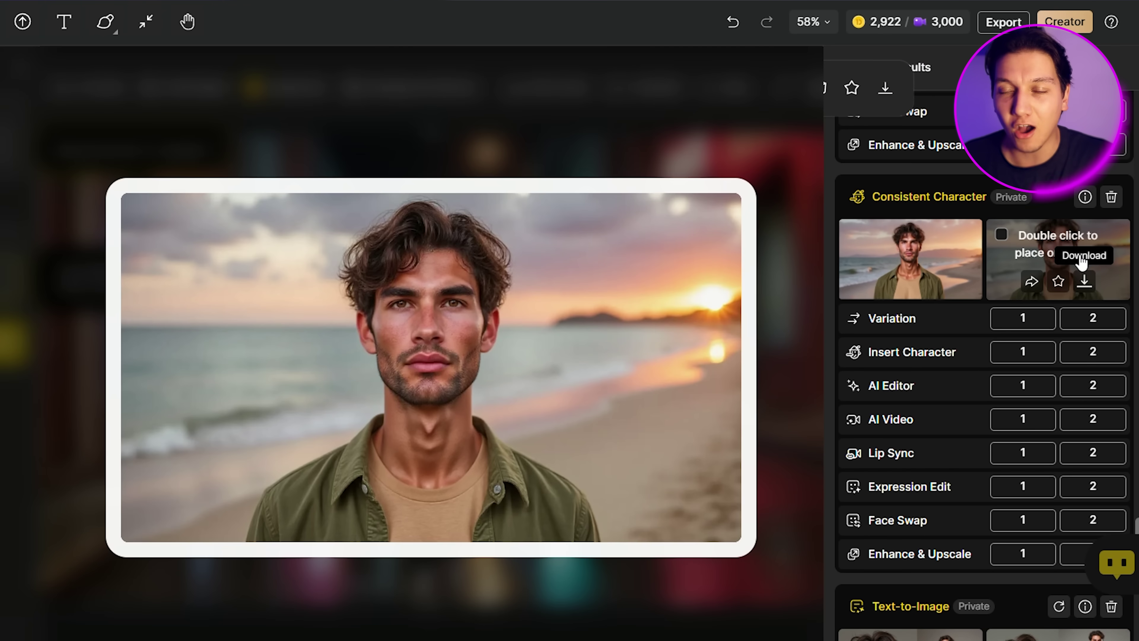
click(1084, 281)
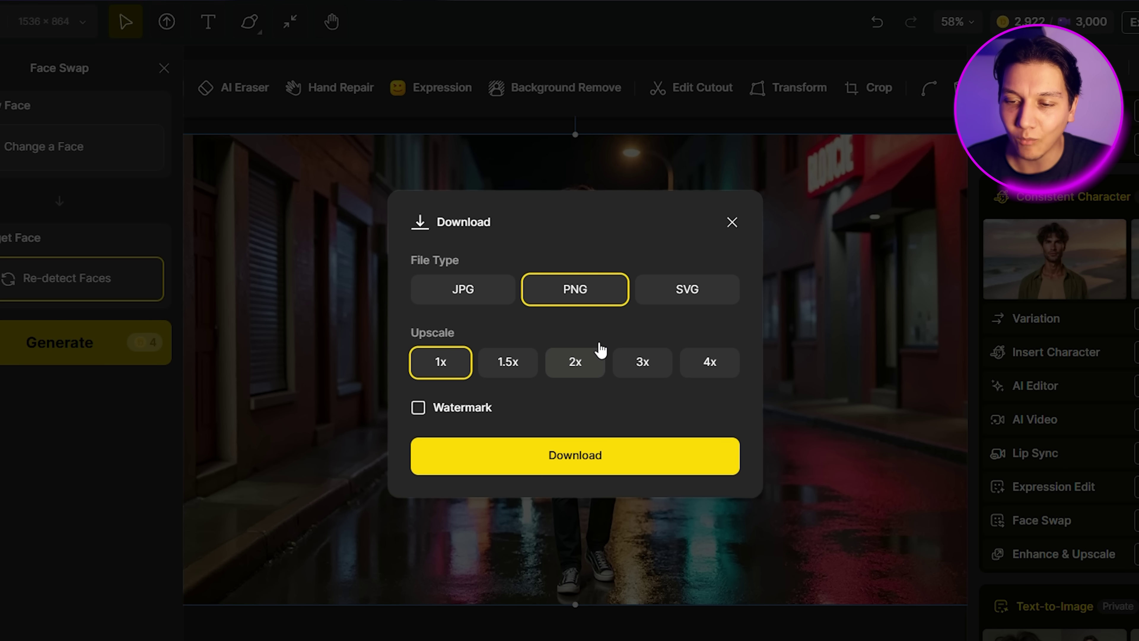
click(575, 457)
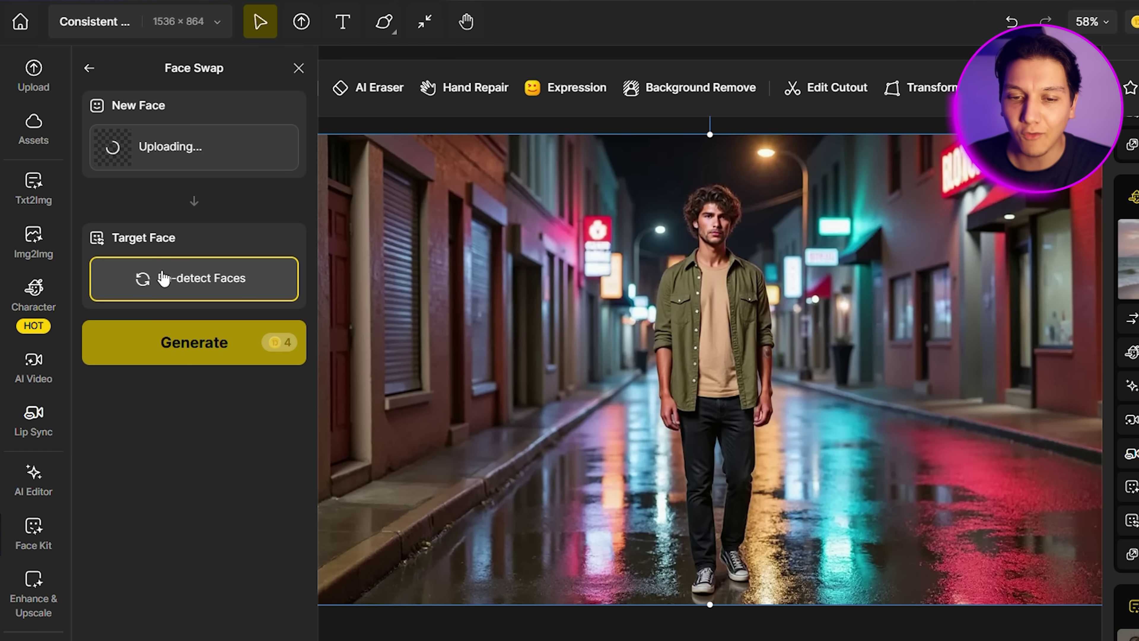
click(164, 279)
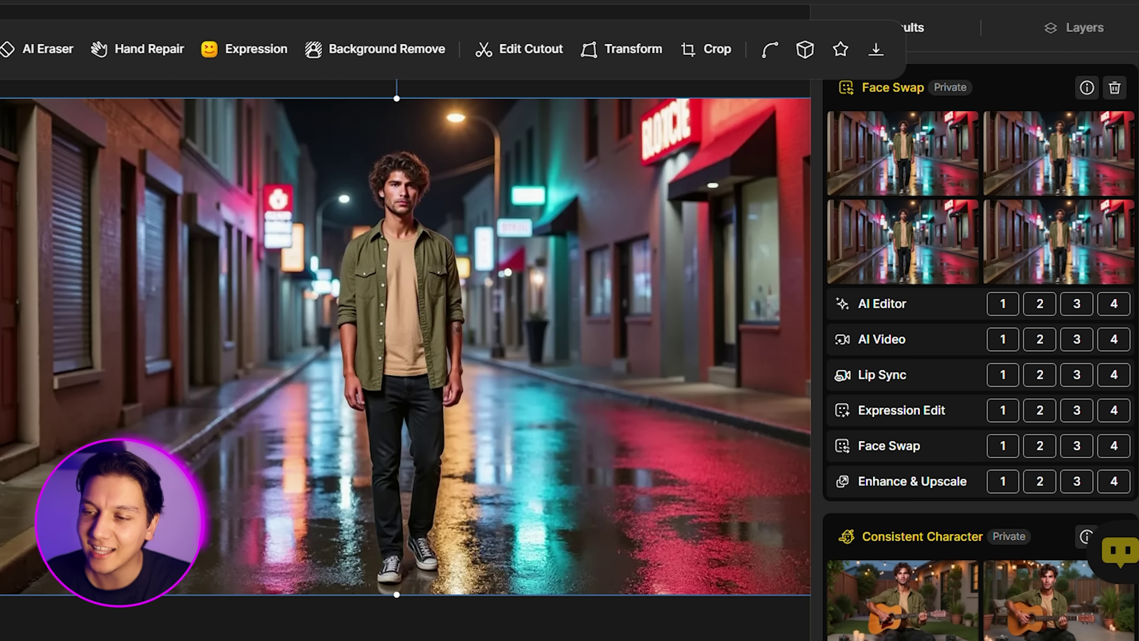
Preview the face-swap results enlarged, and place the first one and the first backyard guitar image on the canvas.
drag(937, 120, 476, 279)
mouse_move(945, 132)
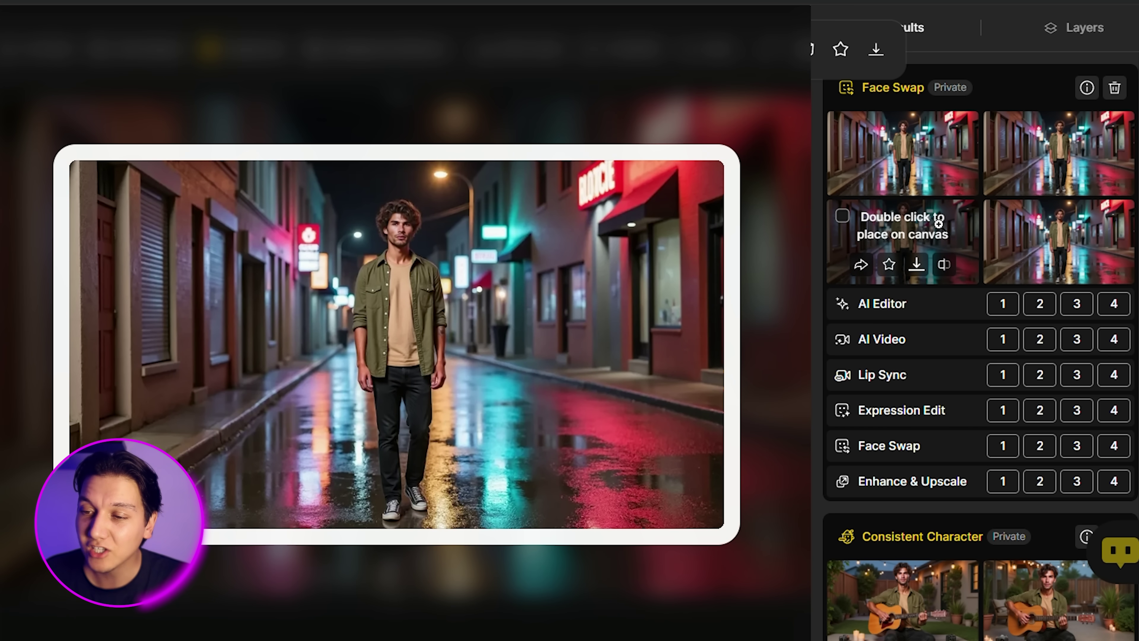
click(874, 130)
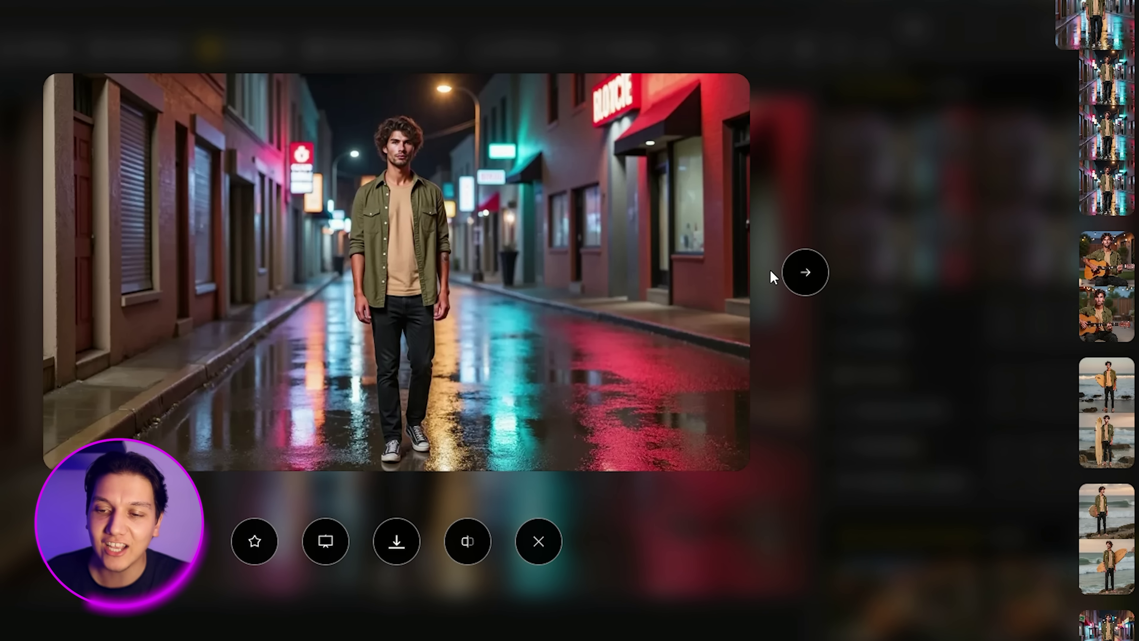
click(538, 541)
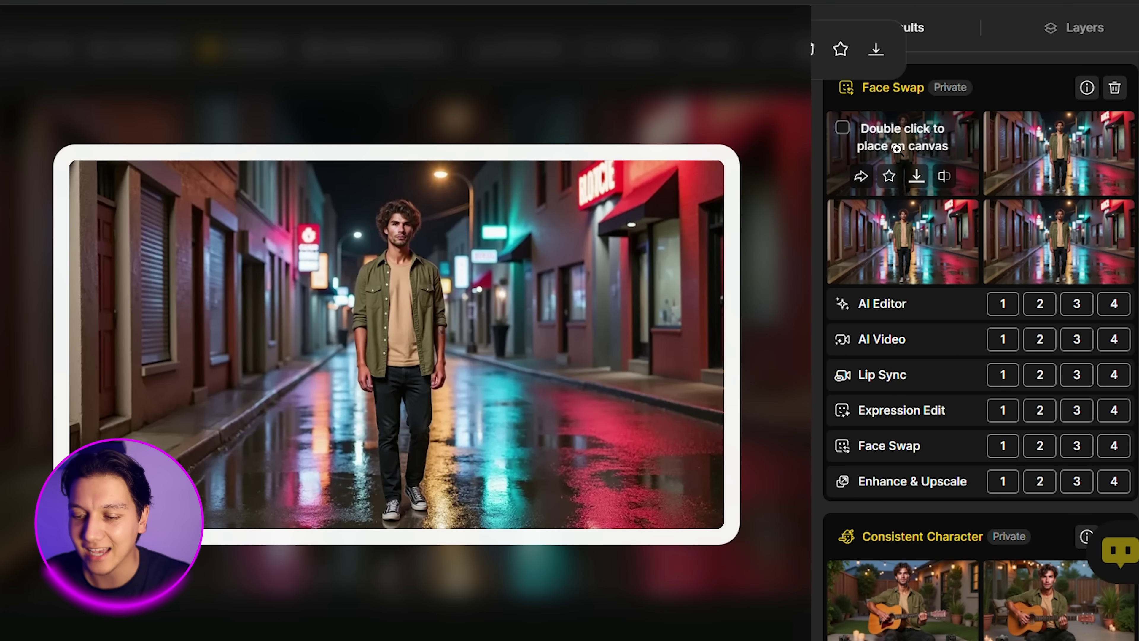
double_click(896, 148)
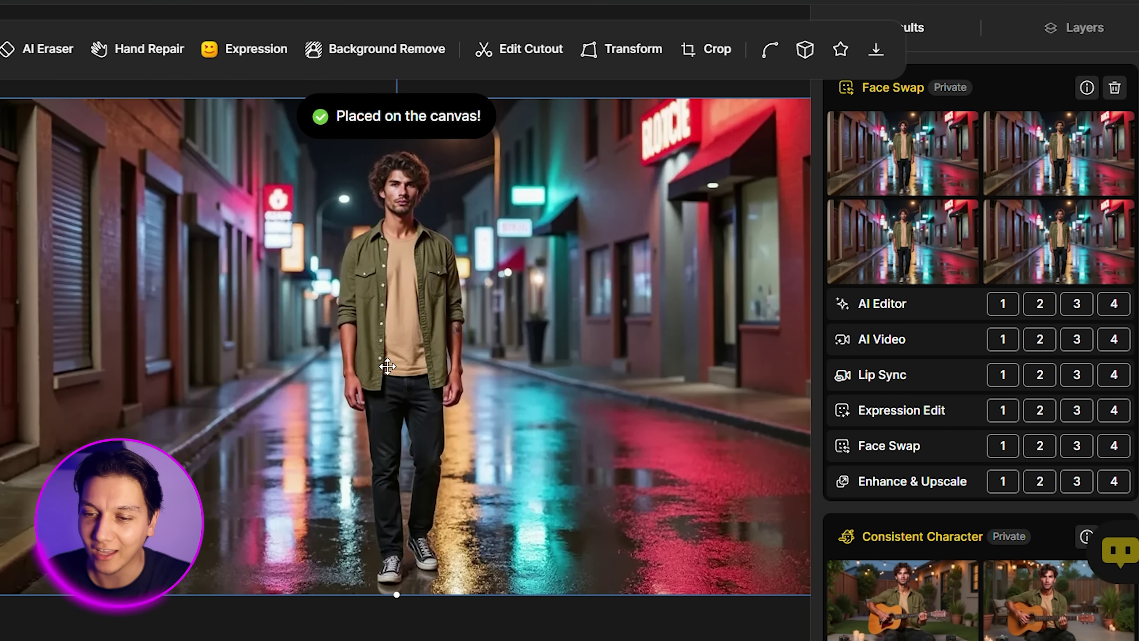
mouse_move(873, 577)
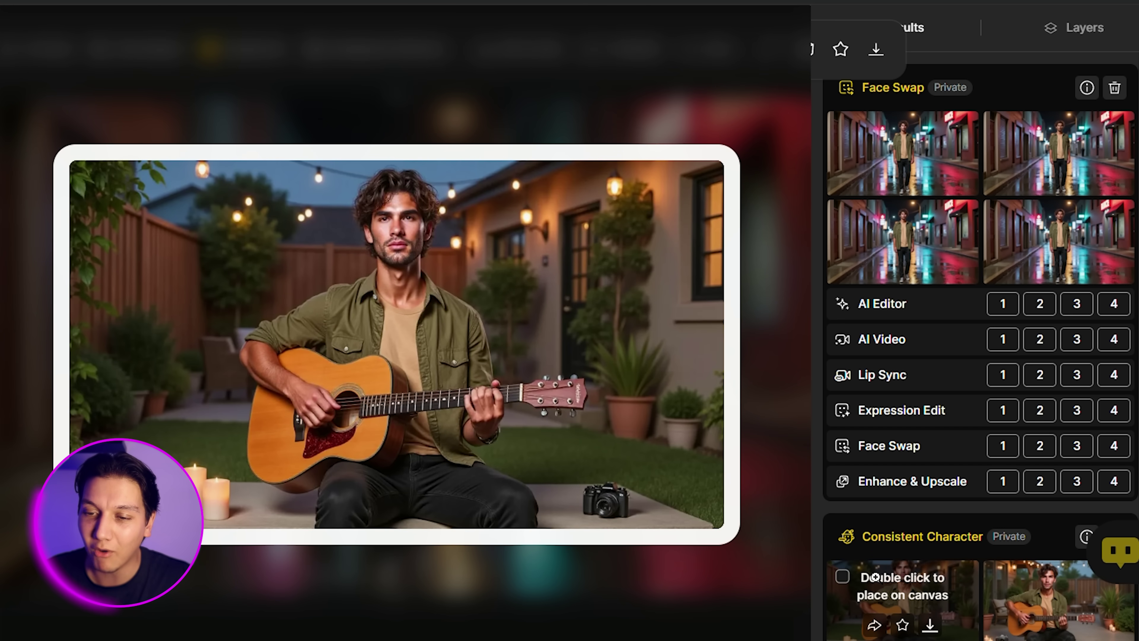
double_click(873, 577)
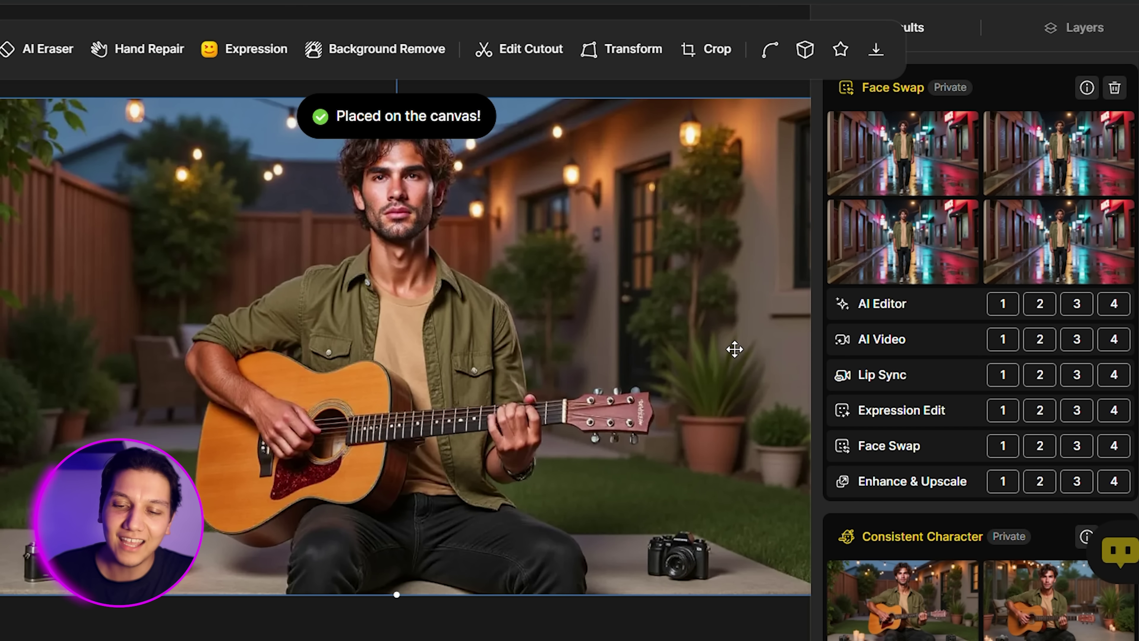
Place the image of the character holding a surfboard on the rocks on the canvas and open it in Hand Repair with the Brush selection.
scroll(987, 426, down, 8)
scroll(987, 426, up, 3)
mouse_move(879, 362)
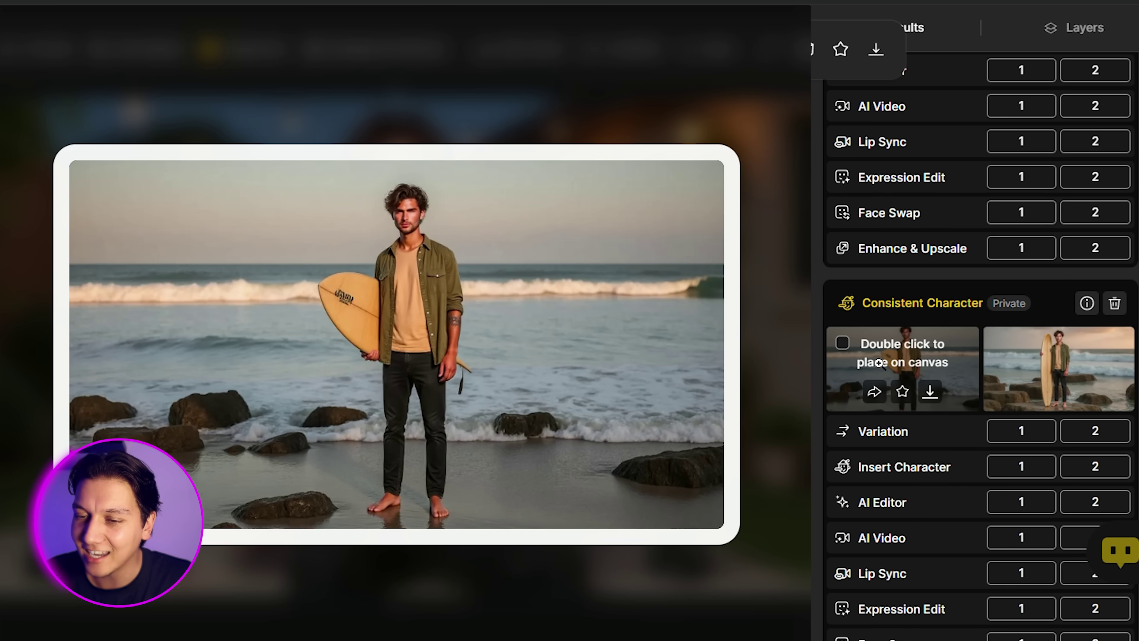
scroll(999, 509, down, 2)
scroll(1004, 450, up, 1)
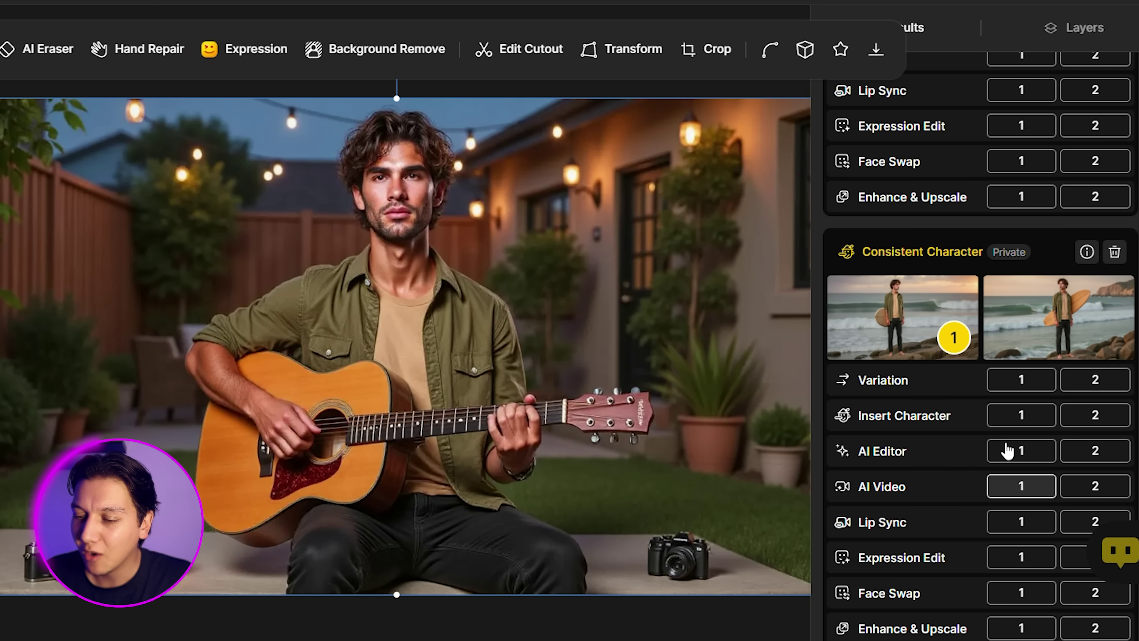
mouse_move(1024, 296)
mouse_move(917, 308)
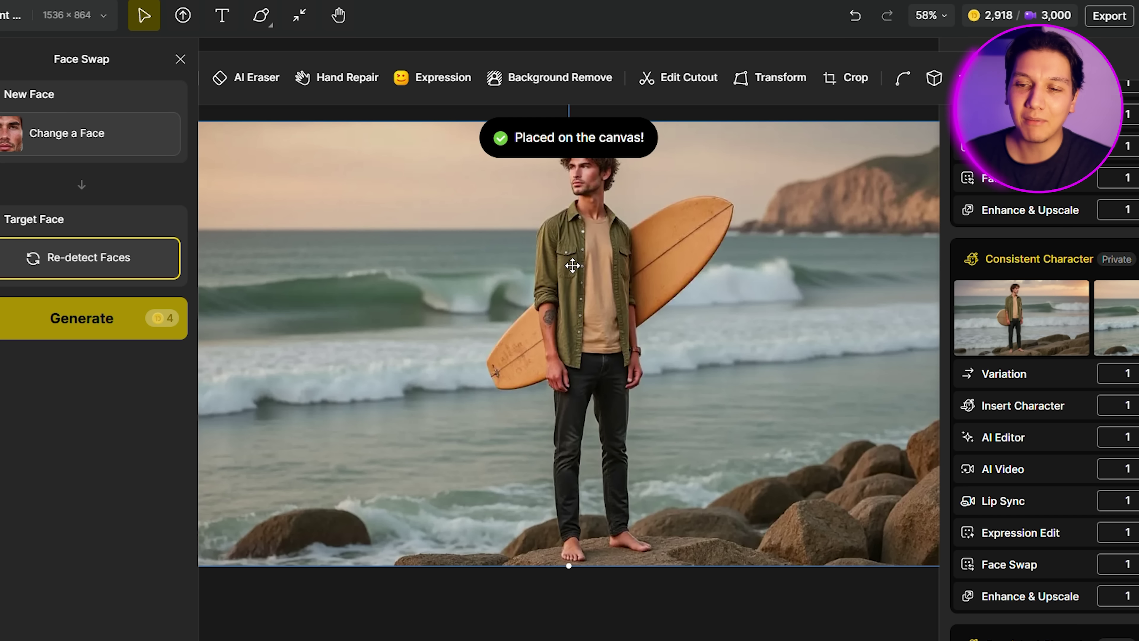
click(327, 88)
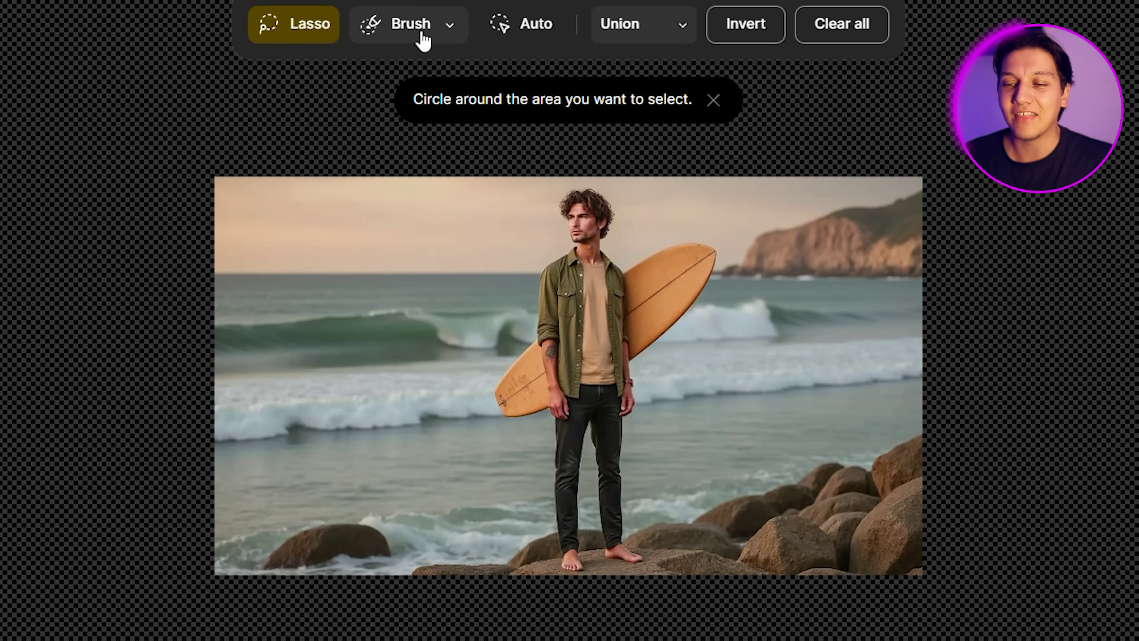
click(408, 23)
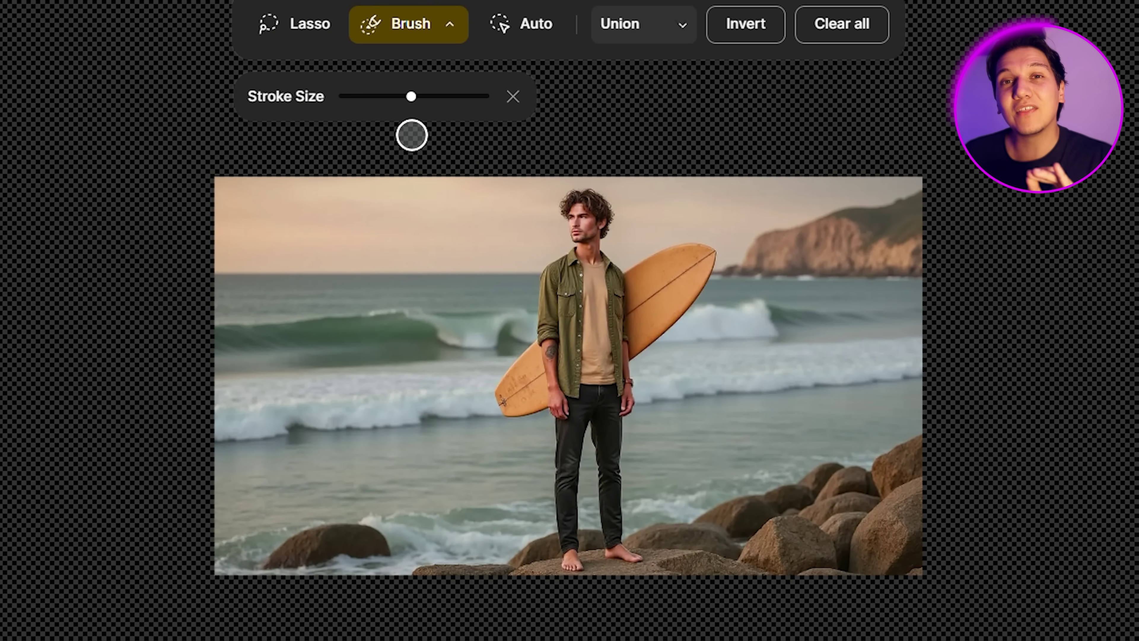
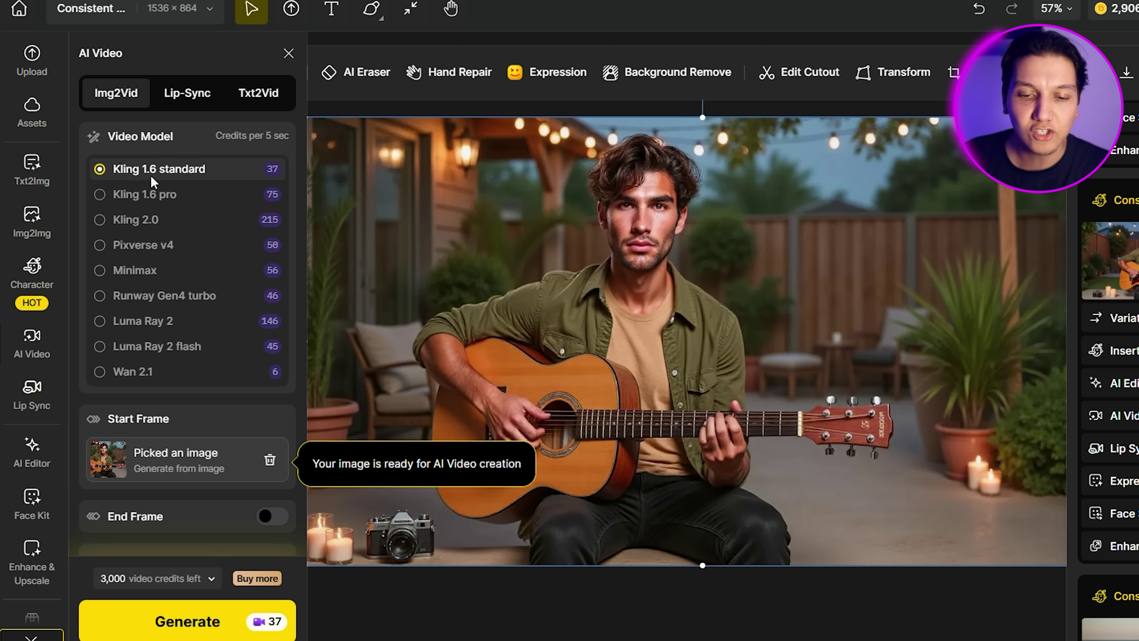
Try the café image as the end frame of the guitar video, and remove it and turn End Frame off.
scroll(204, 406, down, 3)
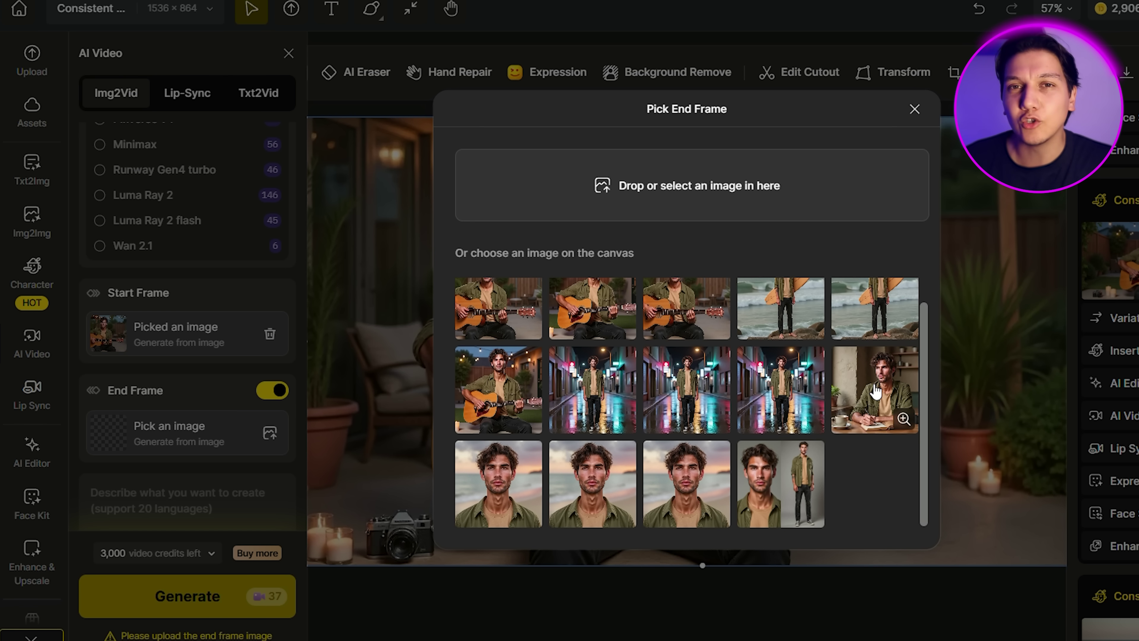
click(867, 384)
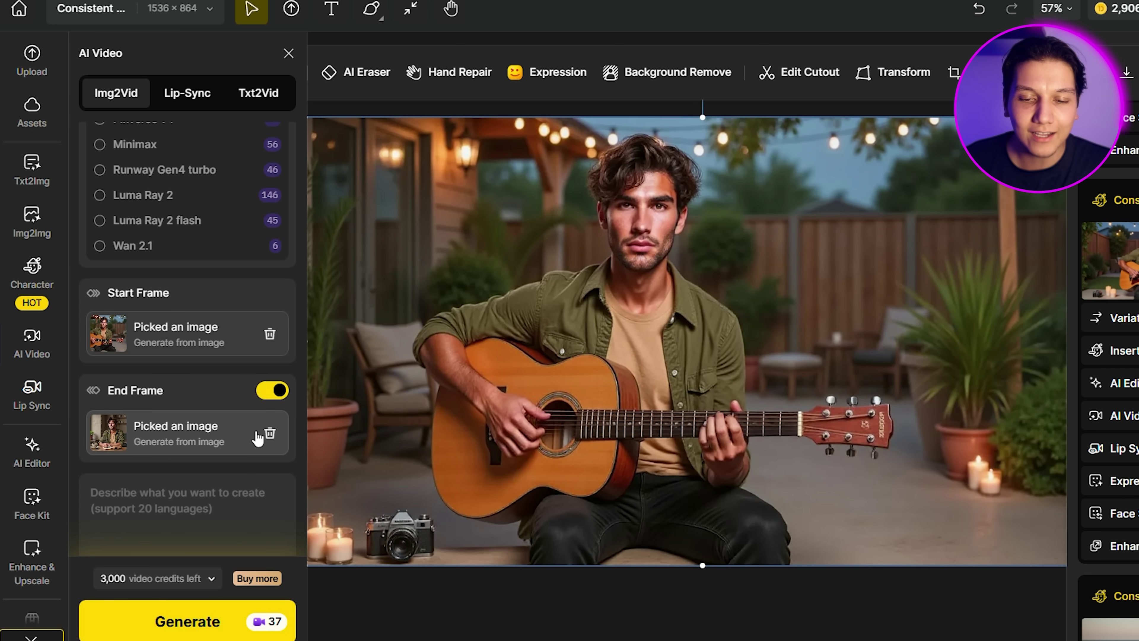
click(270, 431)
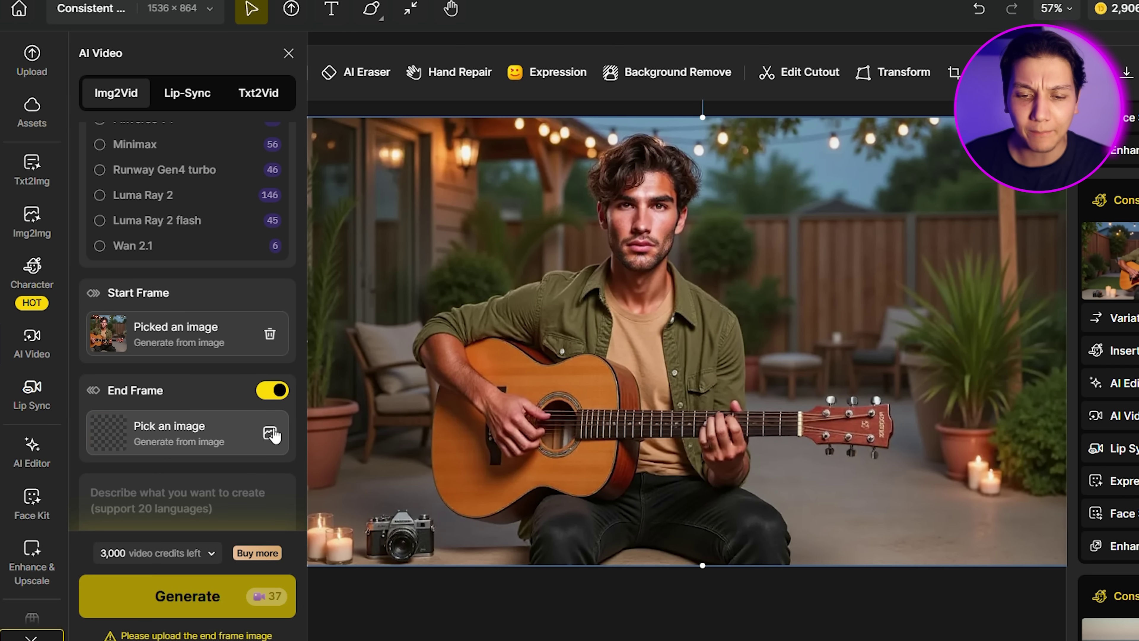
click(272, 390)
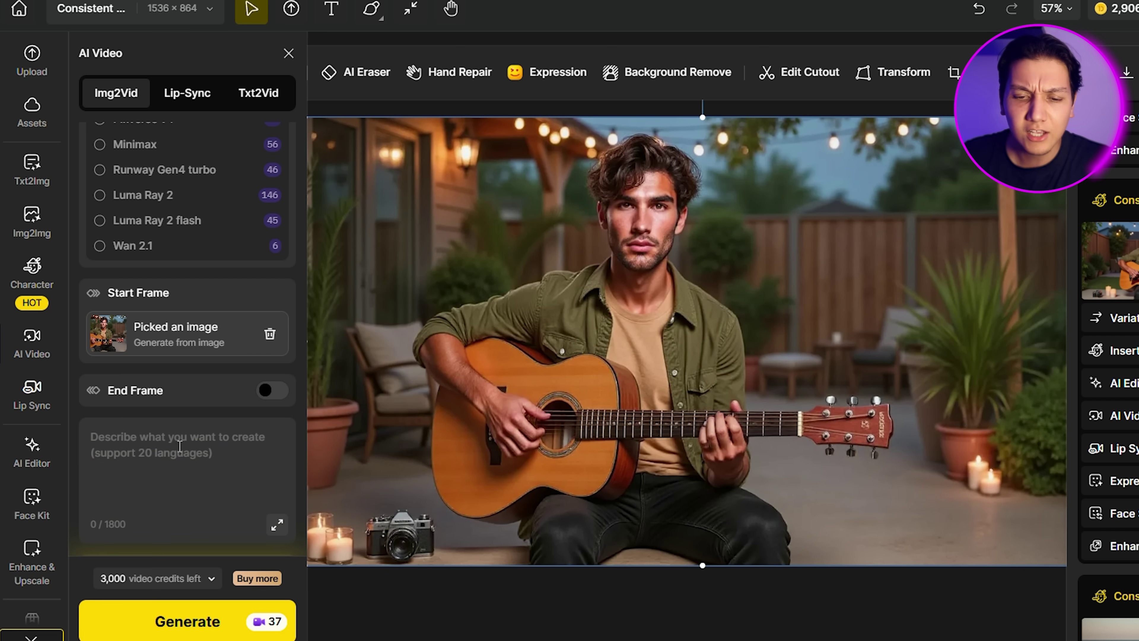
Generate a video of the character playing guitar and another, at Imagination 0.7, with "I want him to put his guitar down and walk towards the camera".
text(I want Sam to play his guitar)
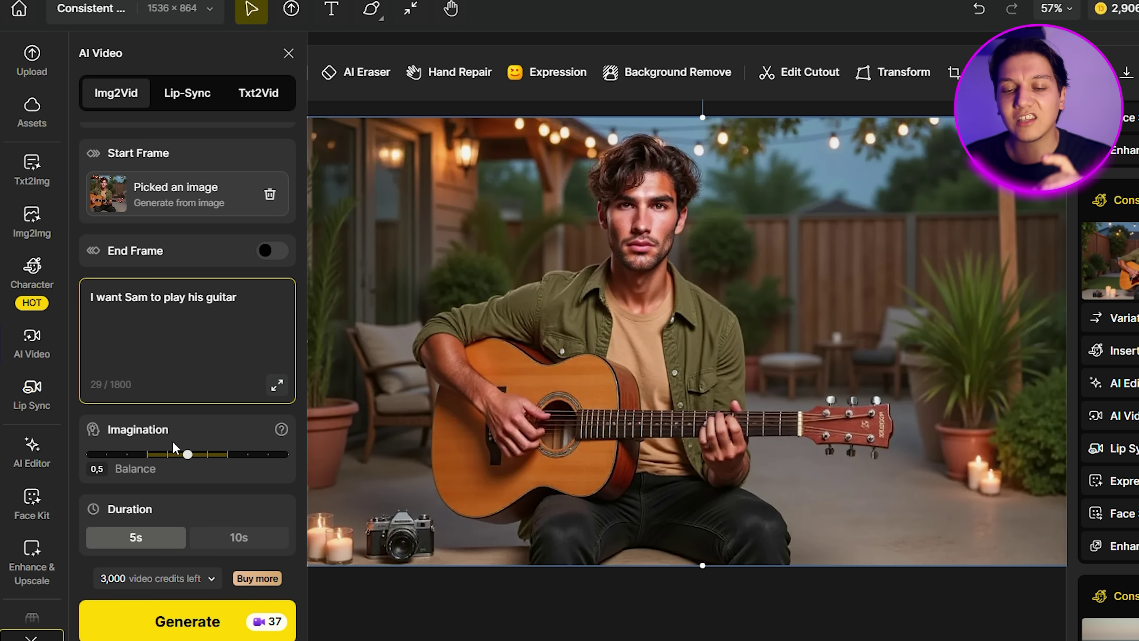
click(186, 454)
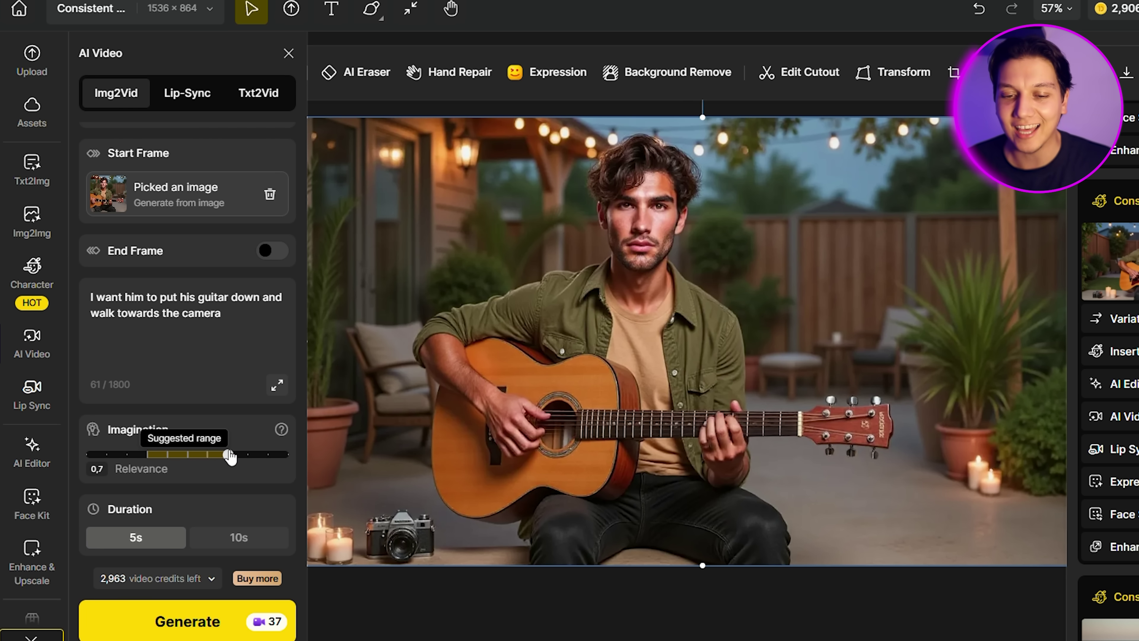
click(203, 618)
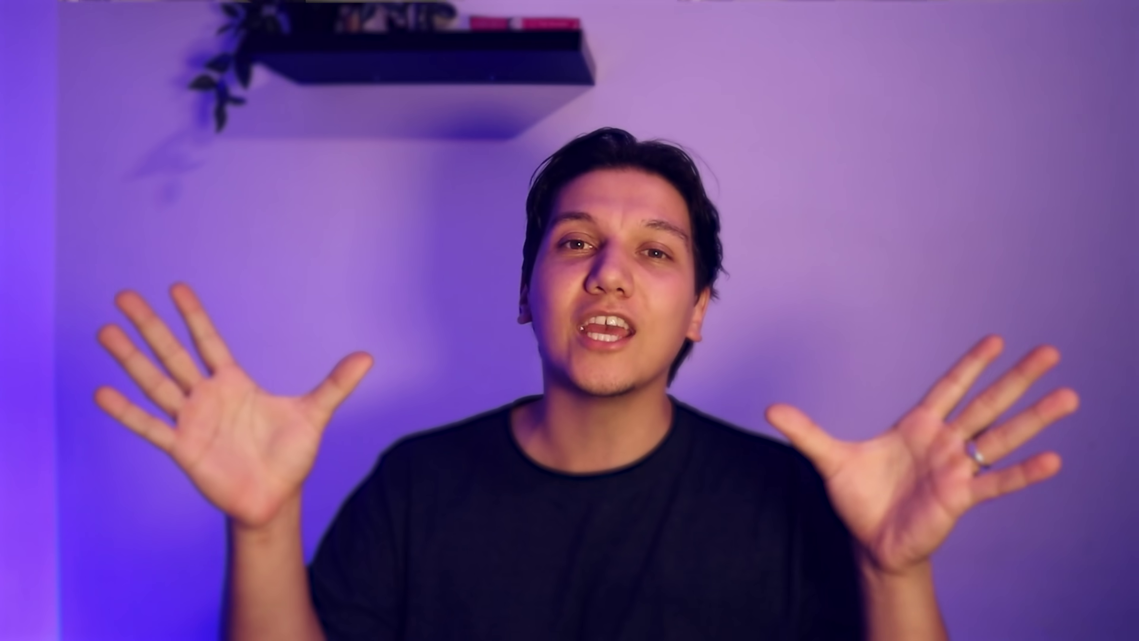